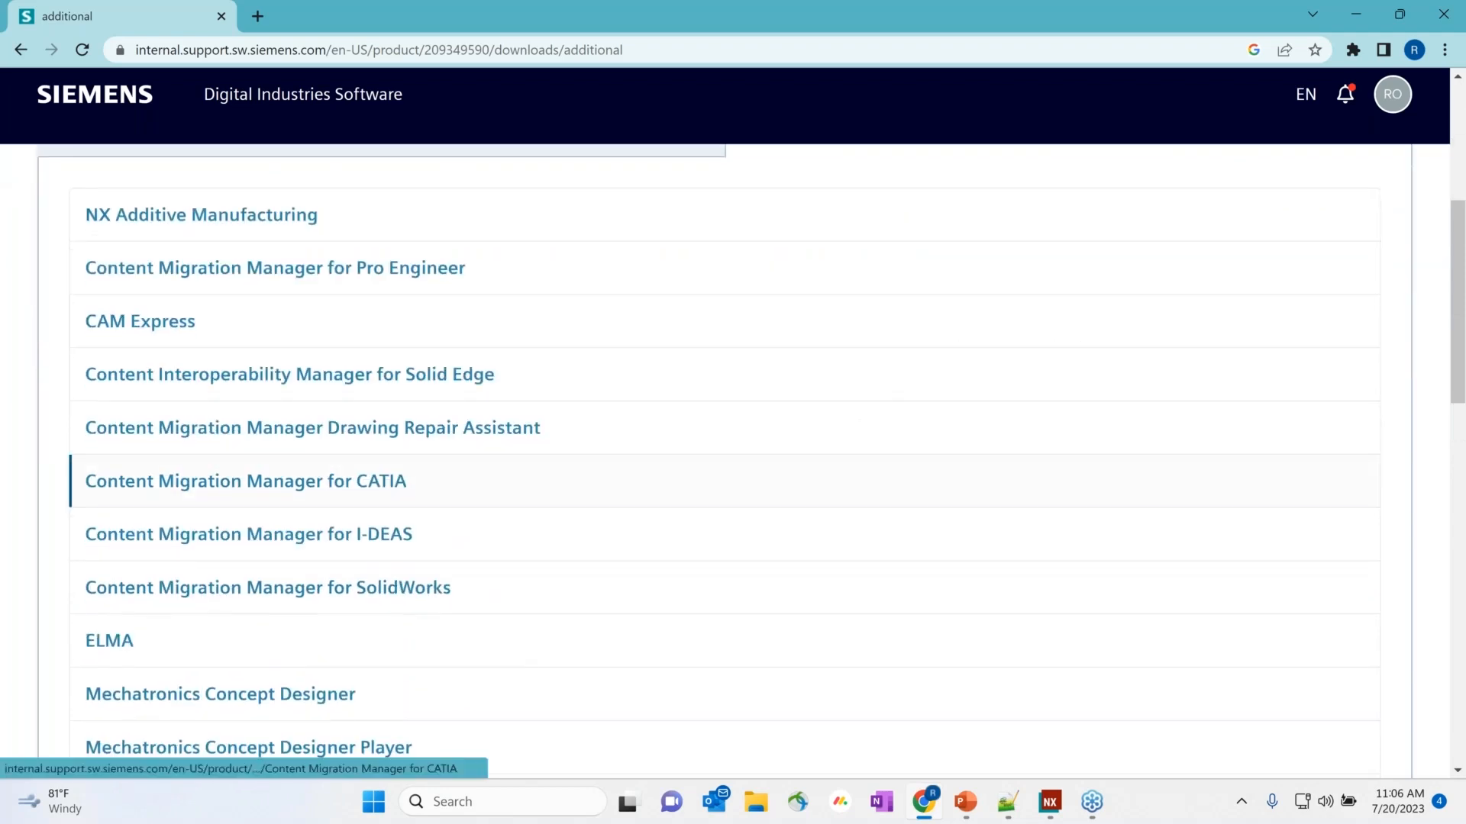
Switch from the downloads page to NX and activate the Body Materials sustainability report for the chassis assembly
scroll(458, 489, down, 4)
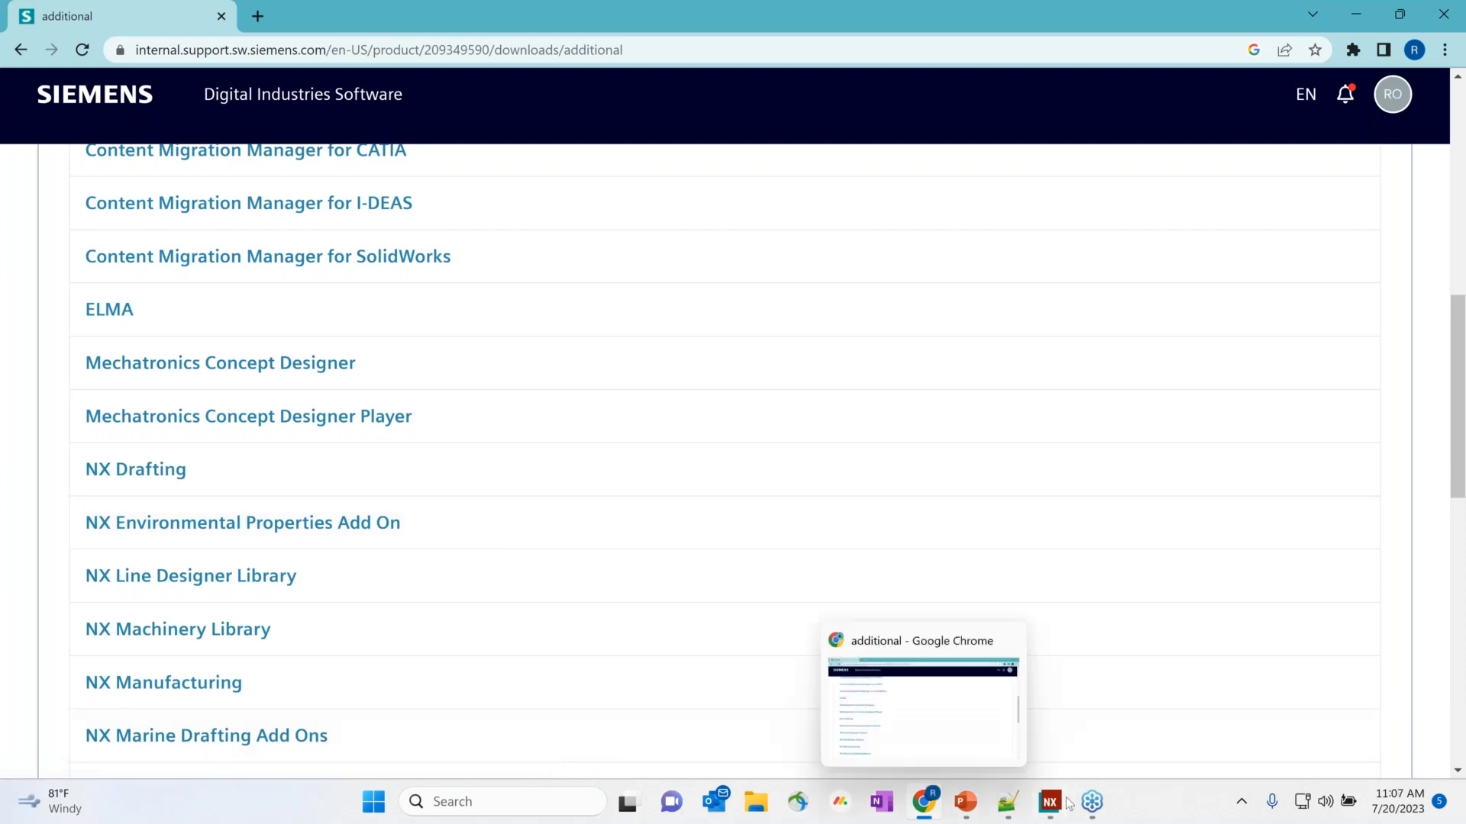
mouse_move(1051, 809)
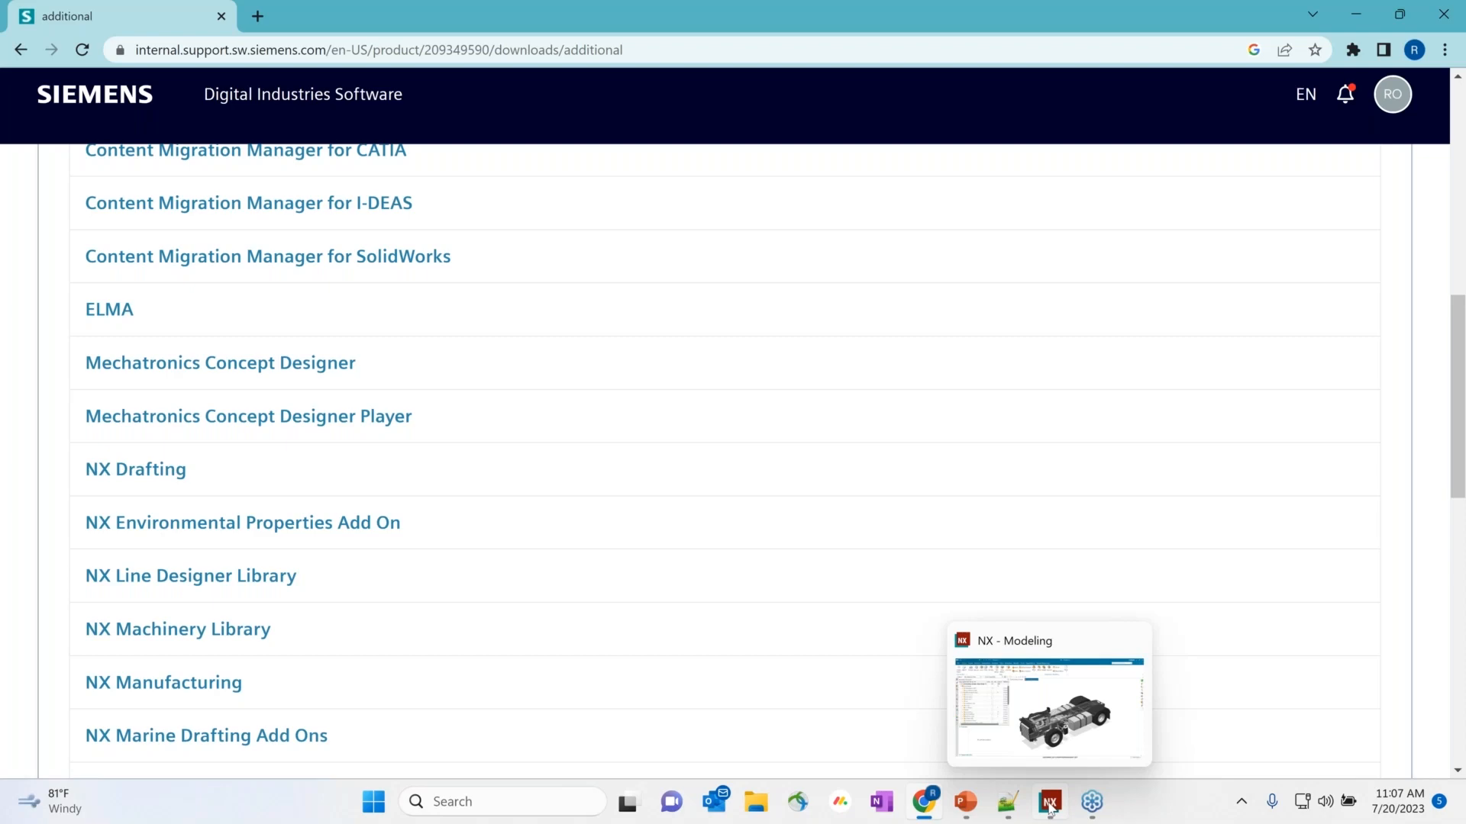
click(1051, 809)
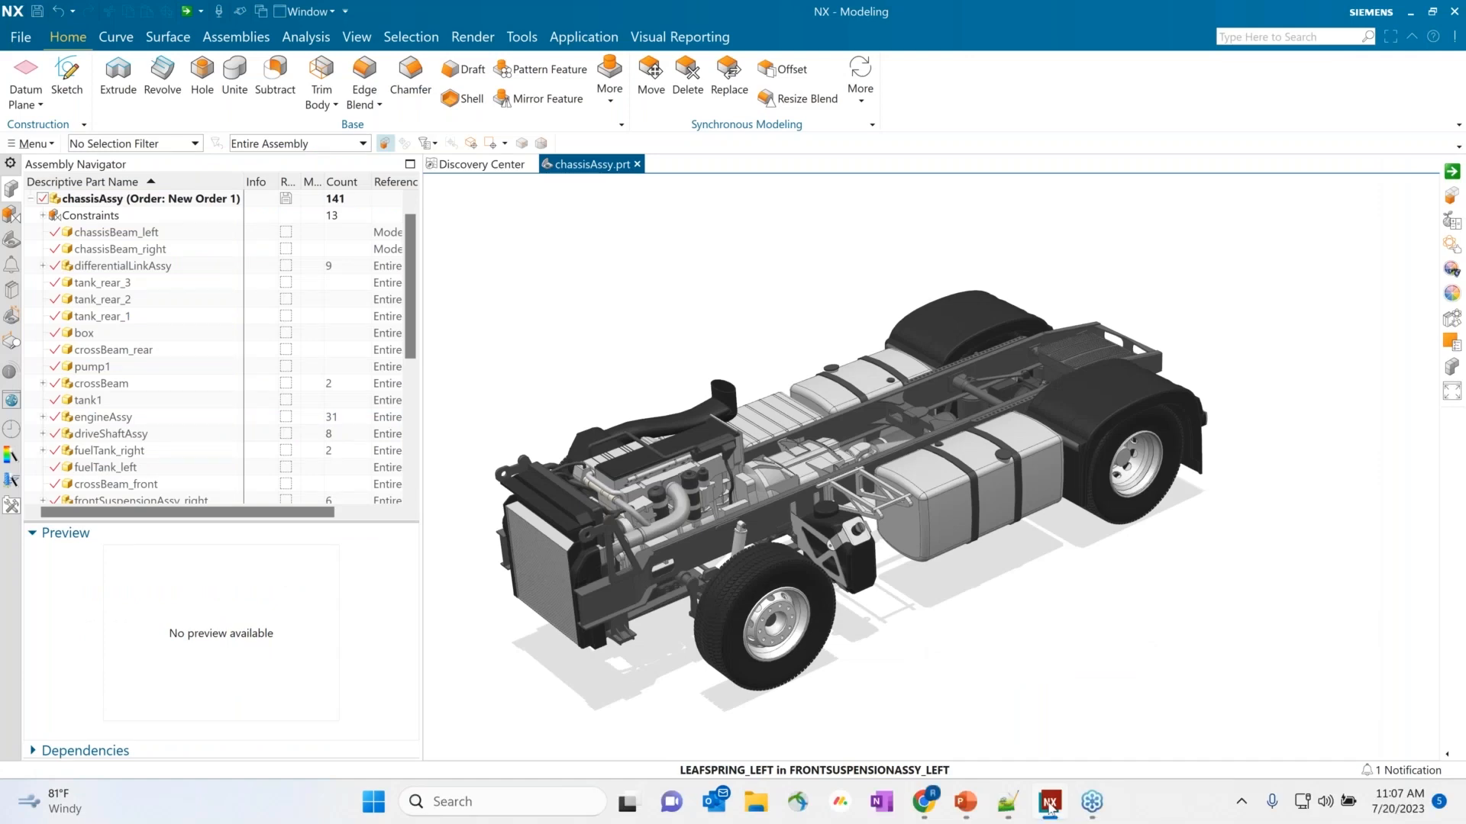
click(306, 37)
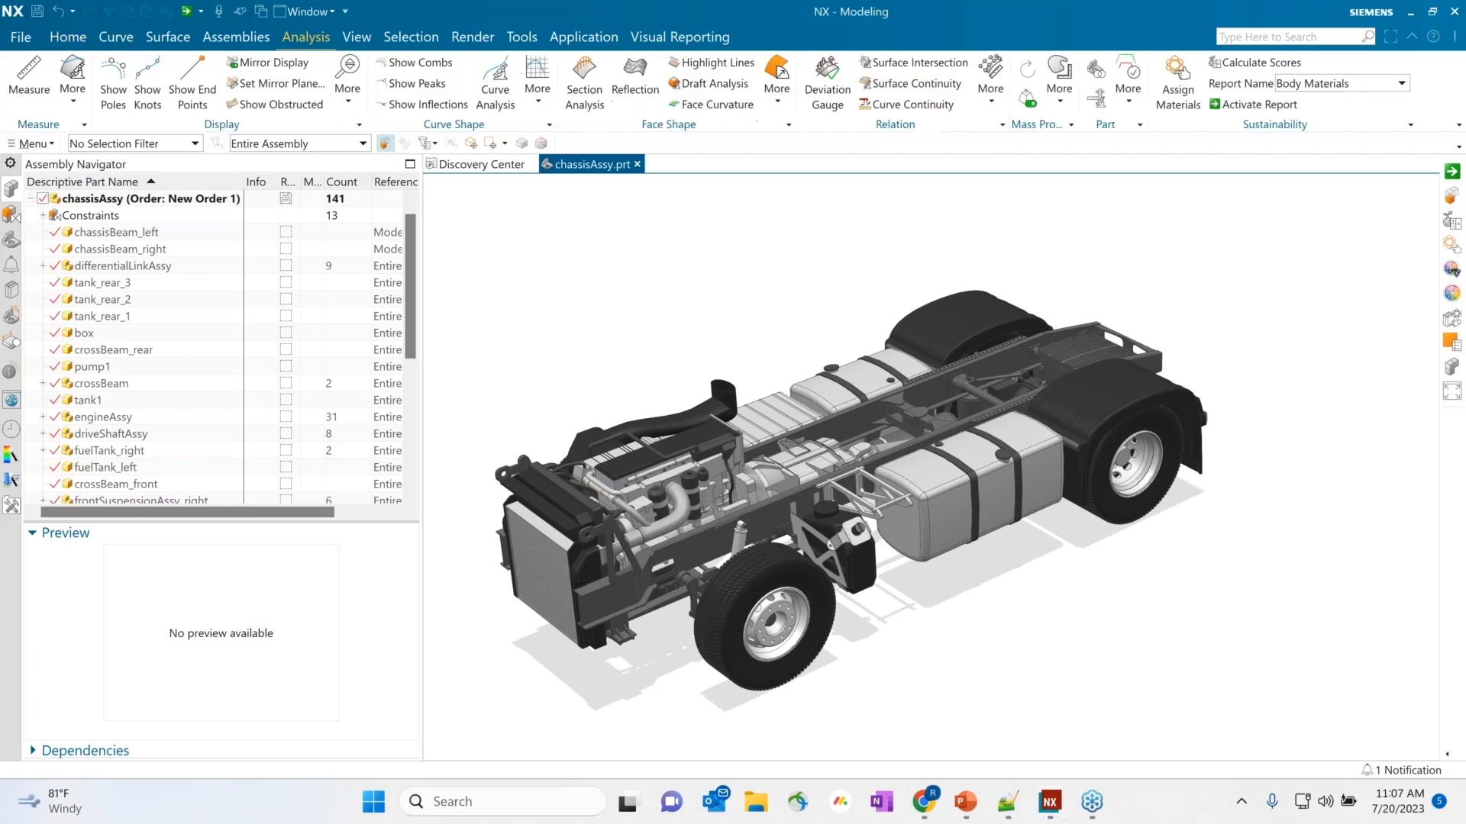
click(1261, 105)
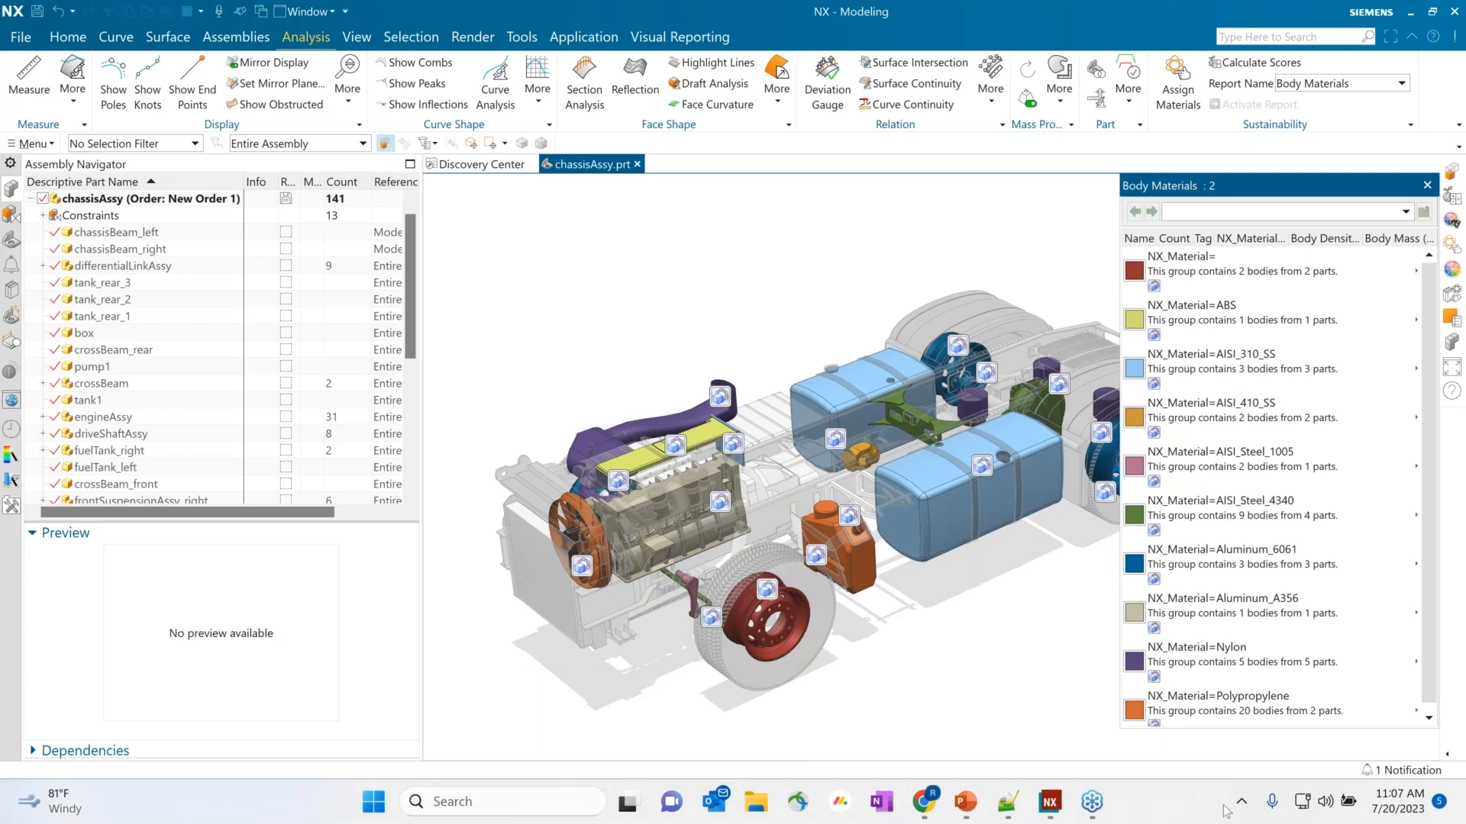
Pick the report group without an assigned material and make its front left wheel the work part
click(1258, 273)
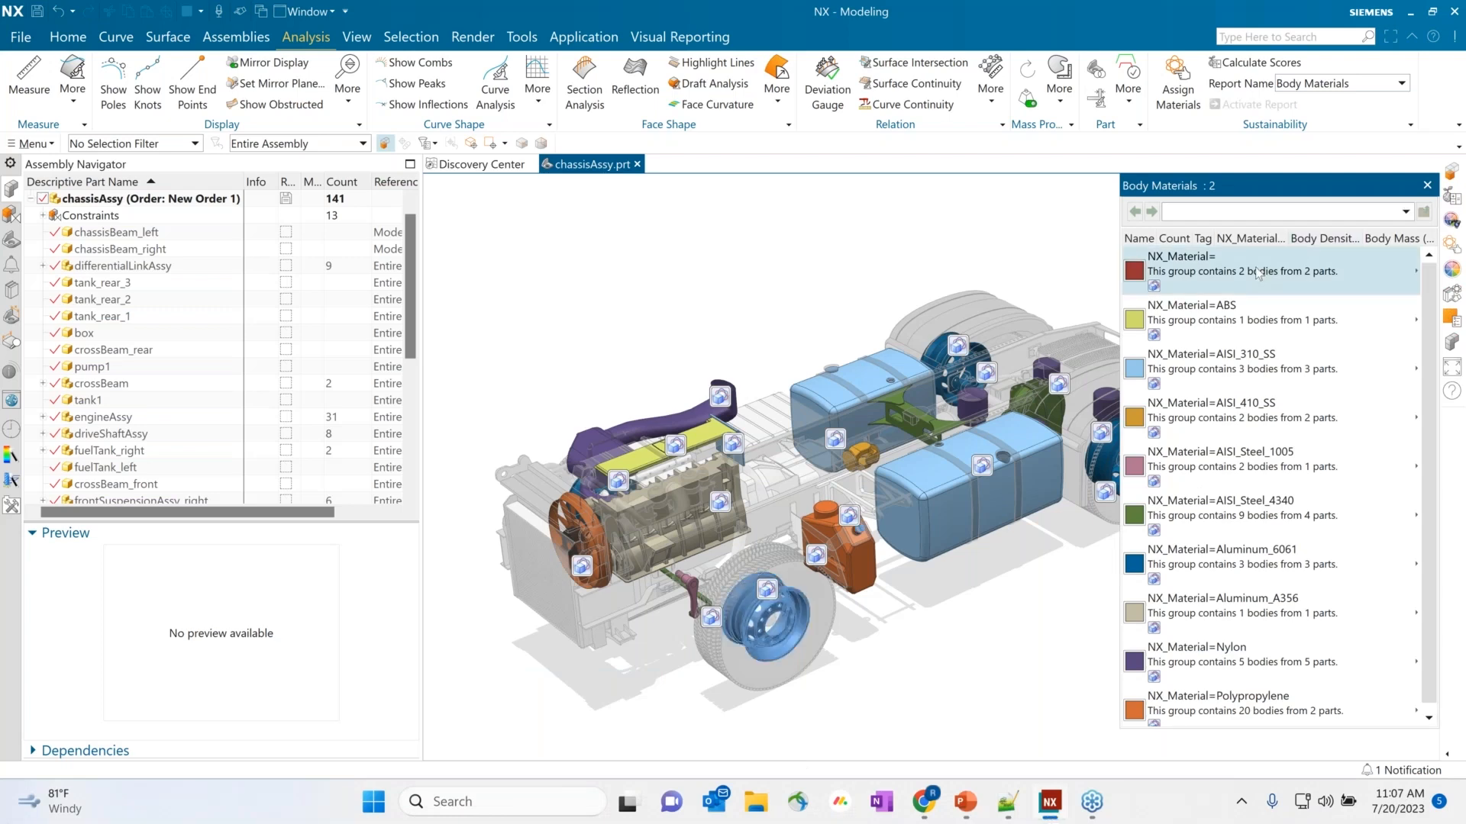
click(787, 603)
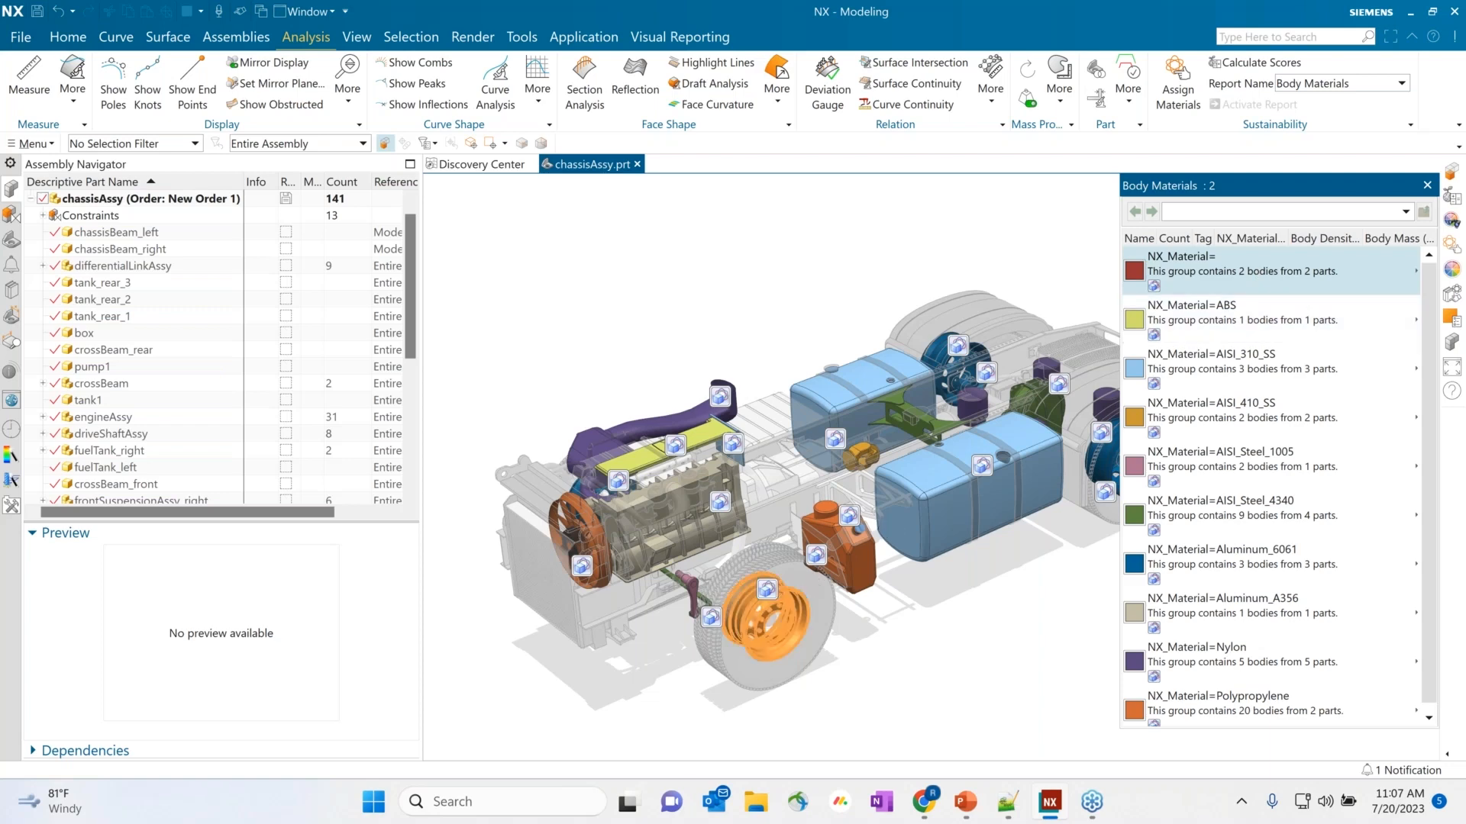
right_click(787, 604)
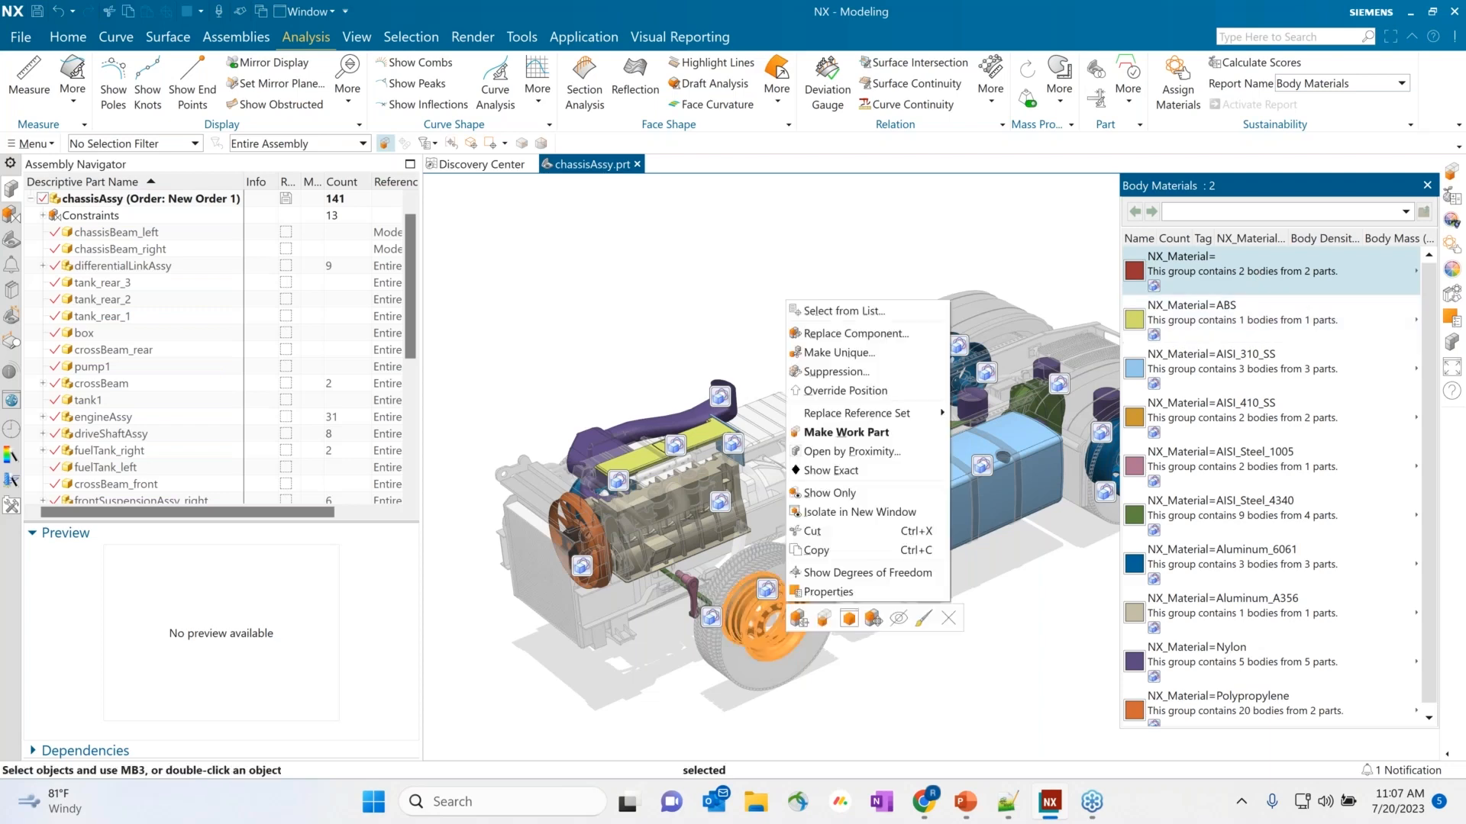
click(865, 438)
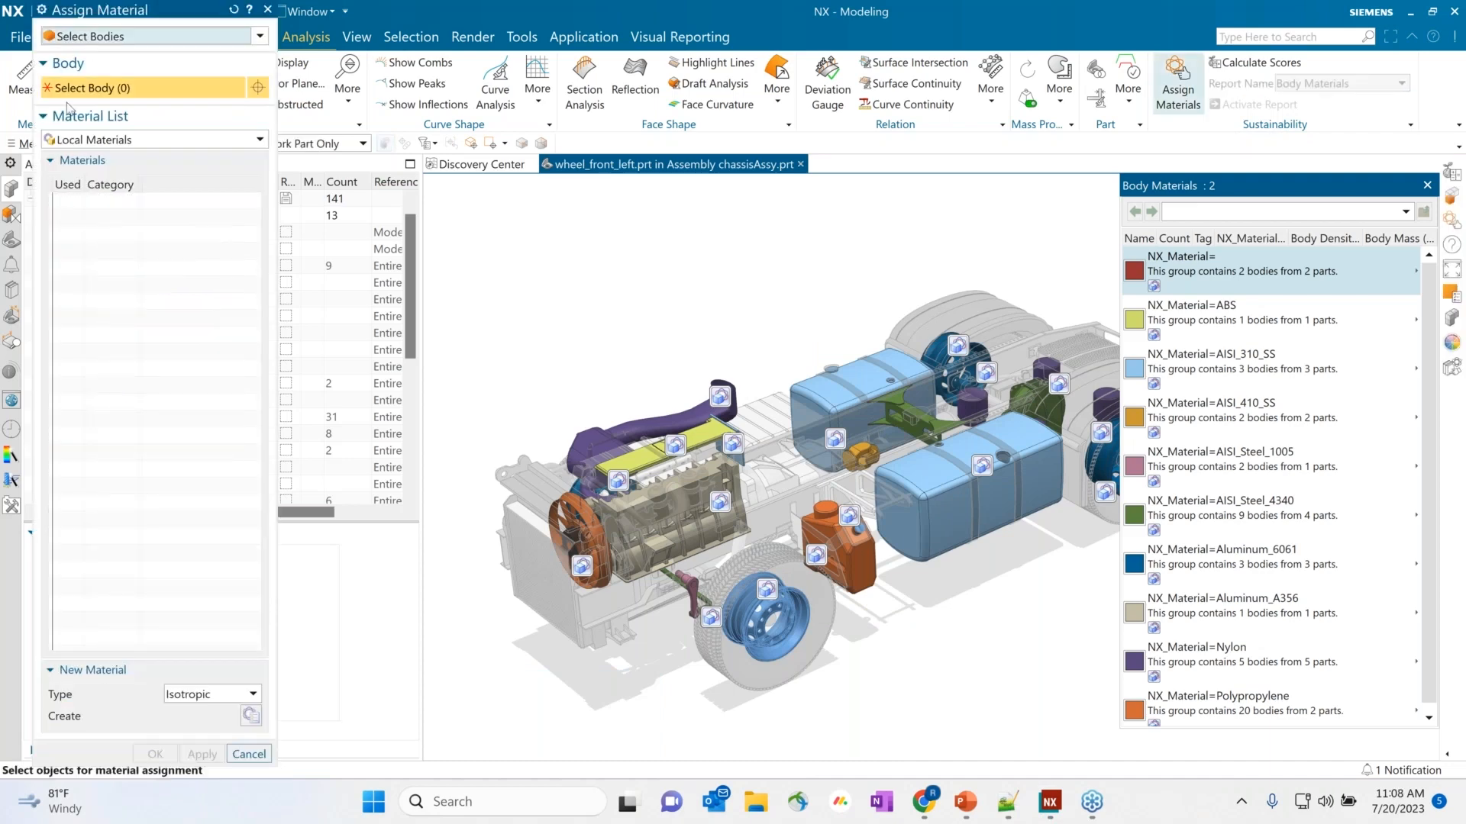
Assign the library material Aluminum_6061 to the front left wheel body
click(136, 142)
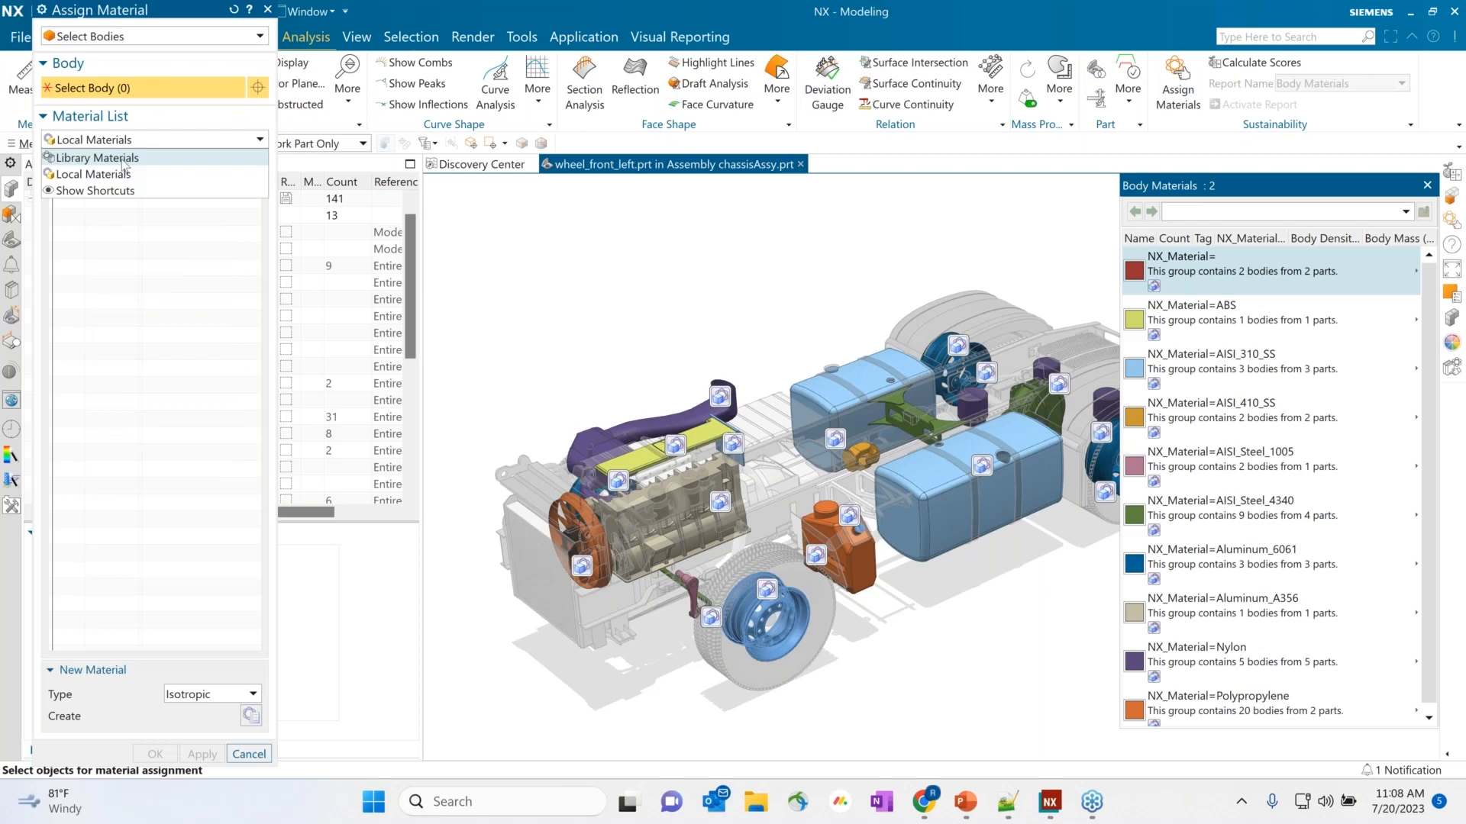
click(126, 168)
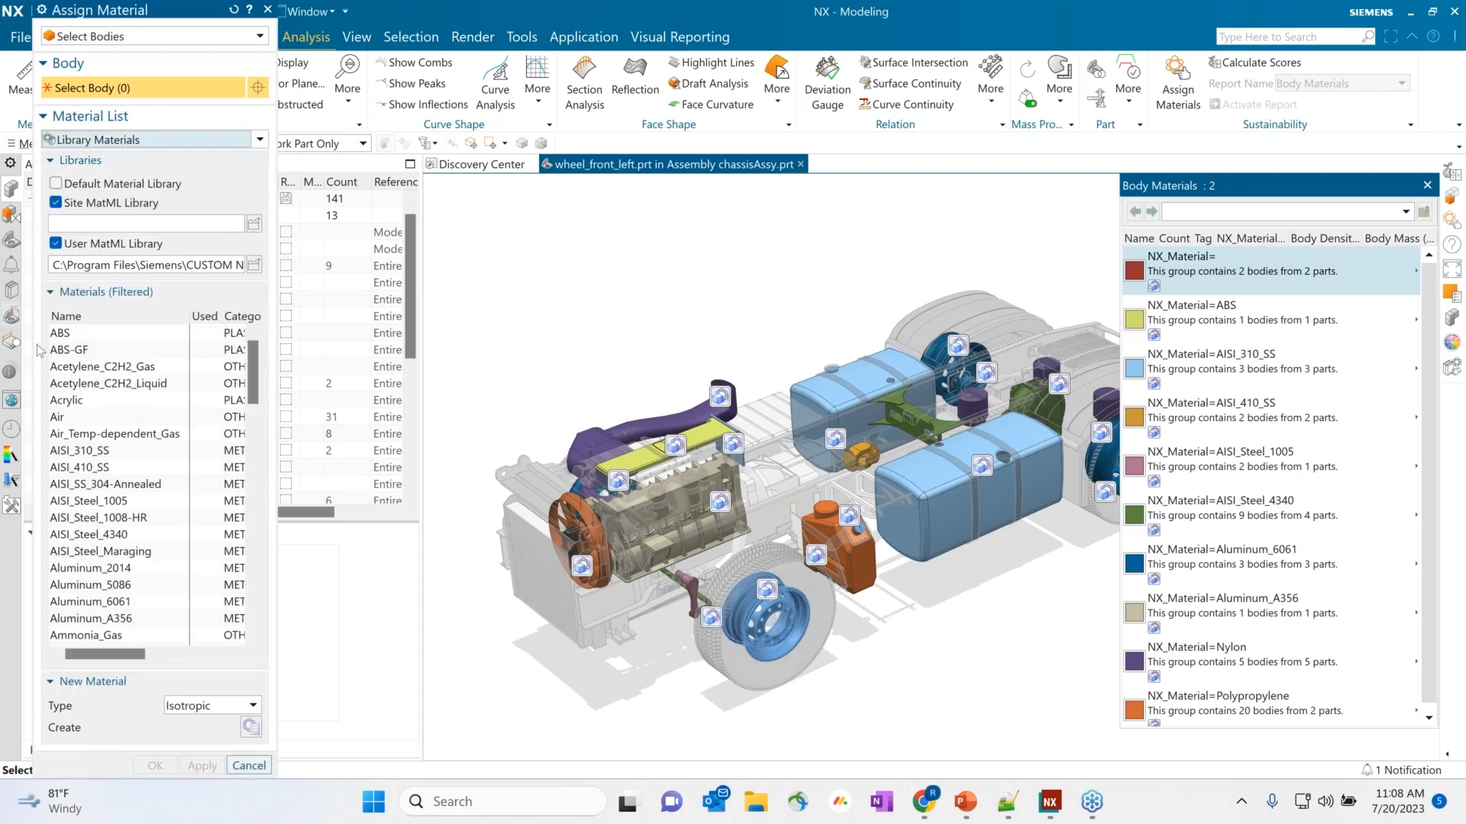
scroll(99, 517, down, 5)
scroll(114, 542, up, 6)
click(130, 603)
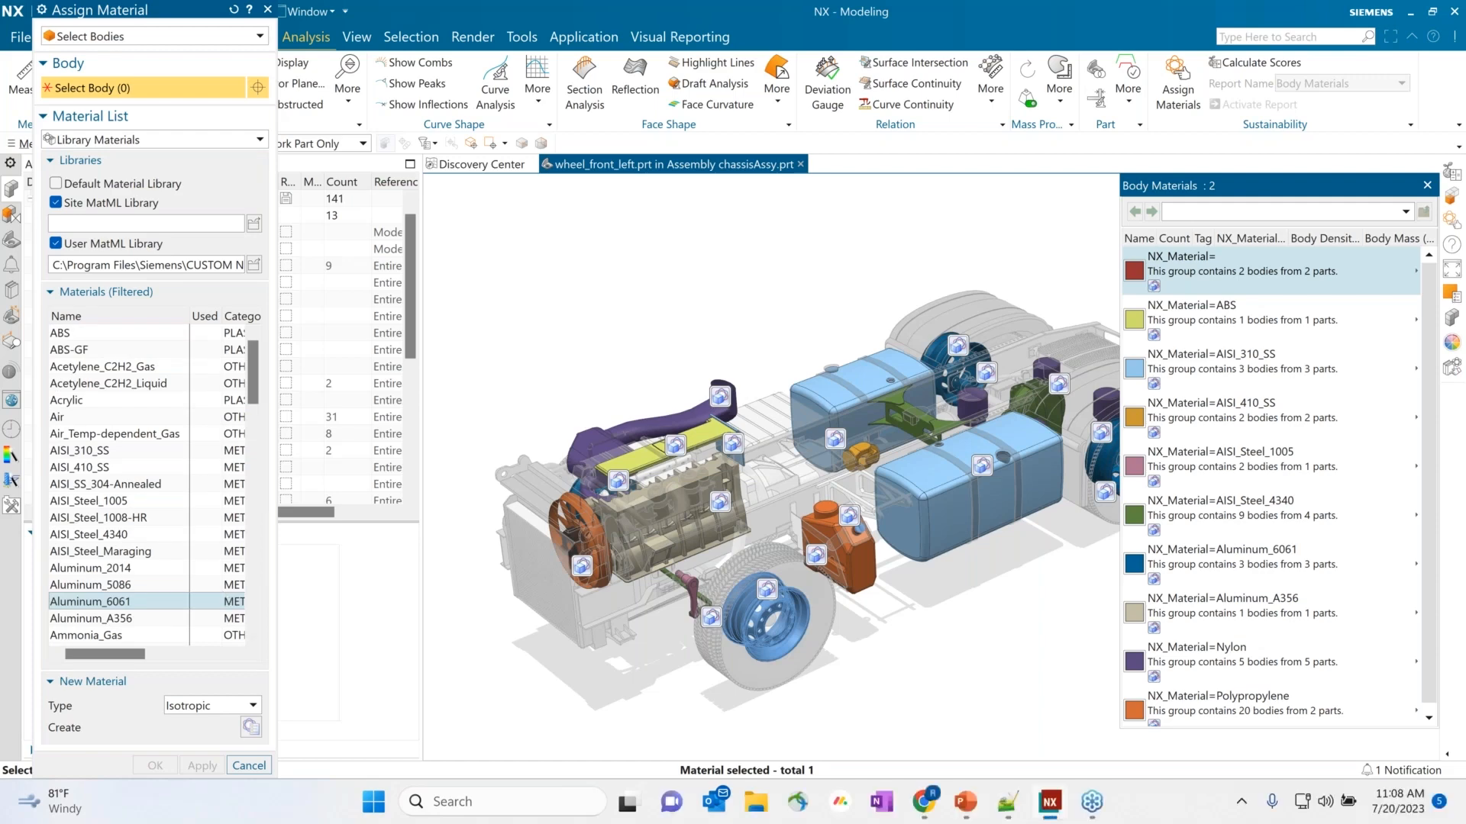
click(790, 623)
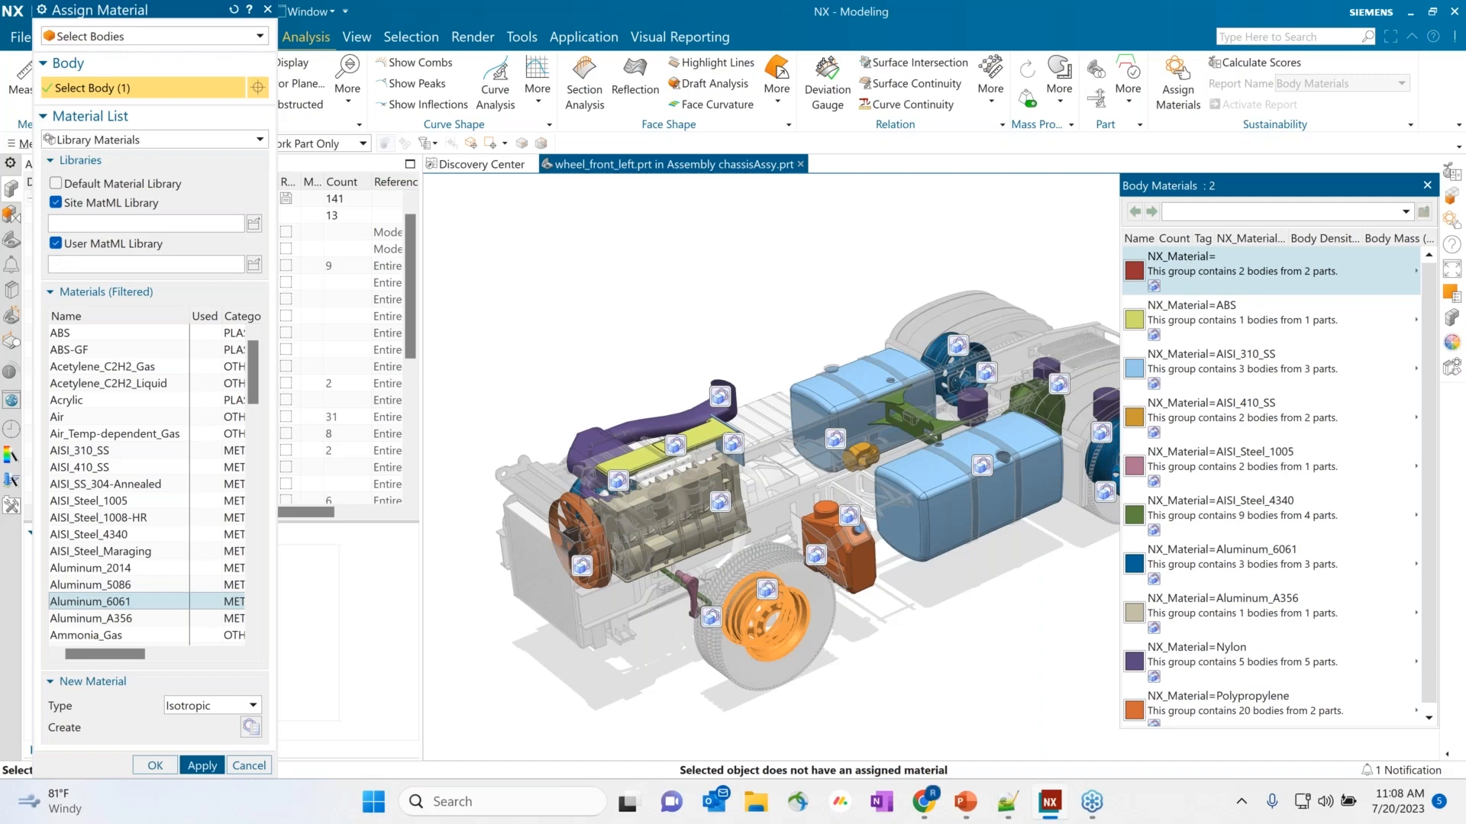
click(202, 765)
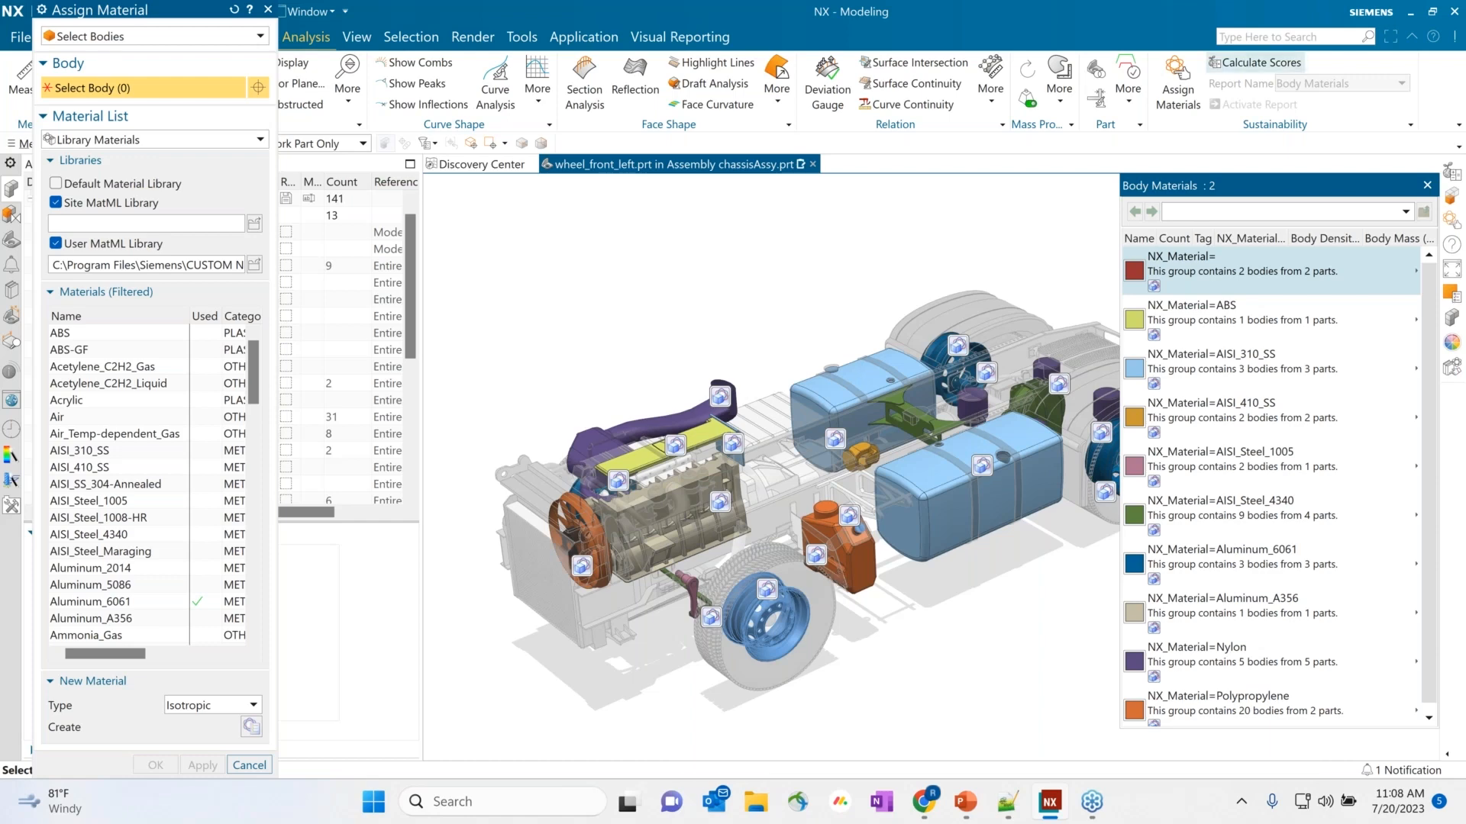
Calculate the wheel's sustainability scores, review the assigned, recycled and renewable material results, and close the report window
click(1256, 63)
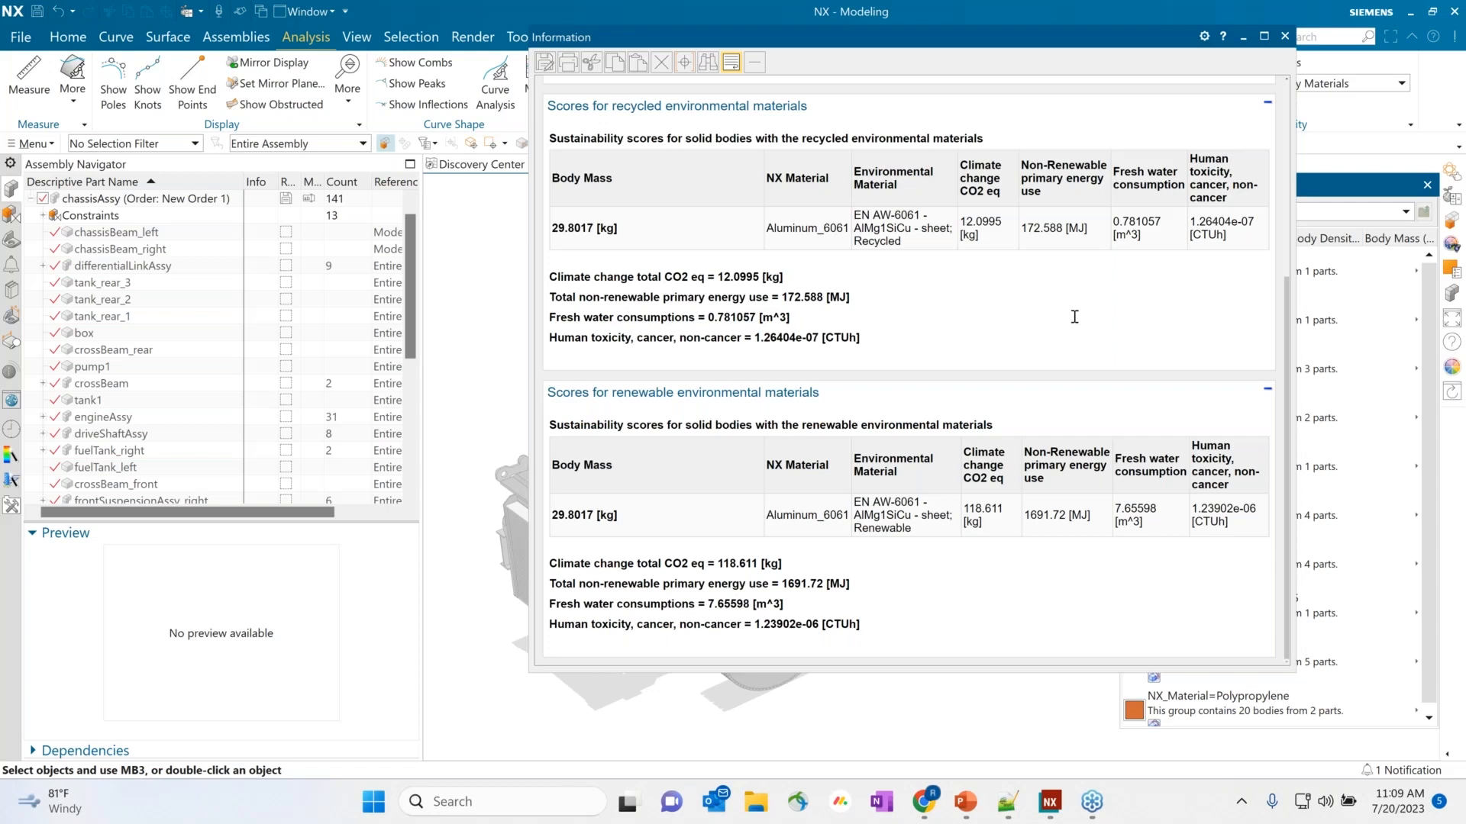
scroll(1074, 316, up, 5)
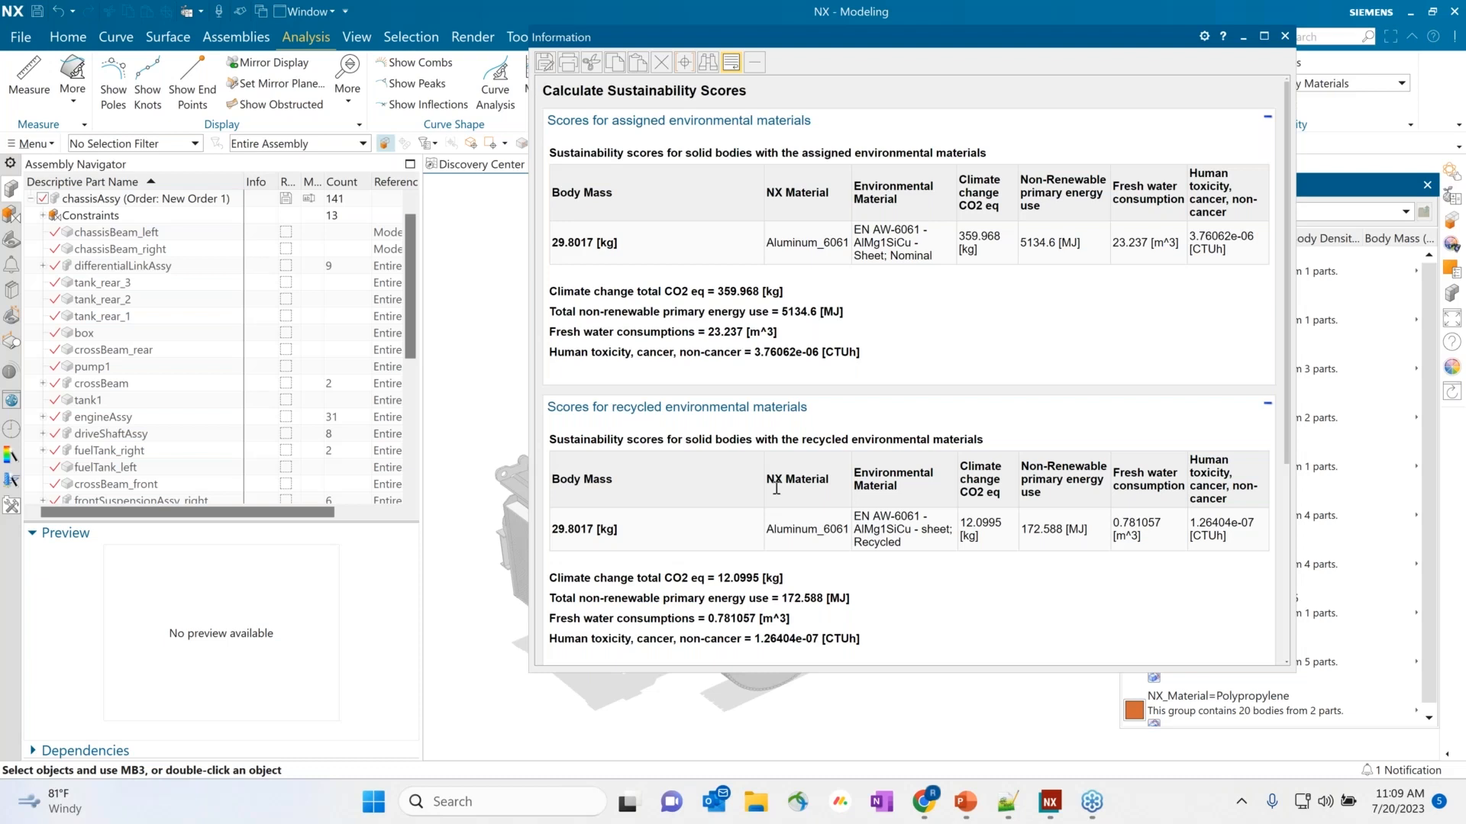
scroll(877, 546, down, 1)
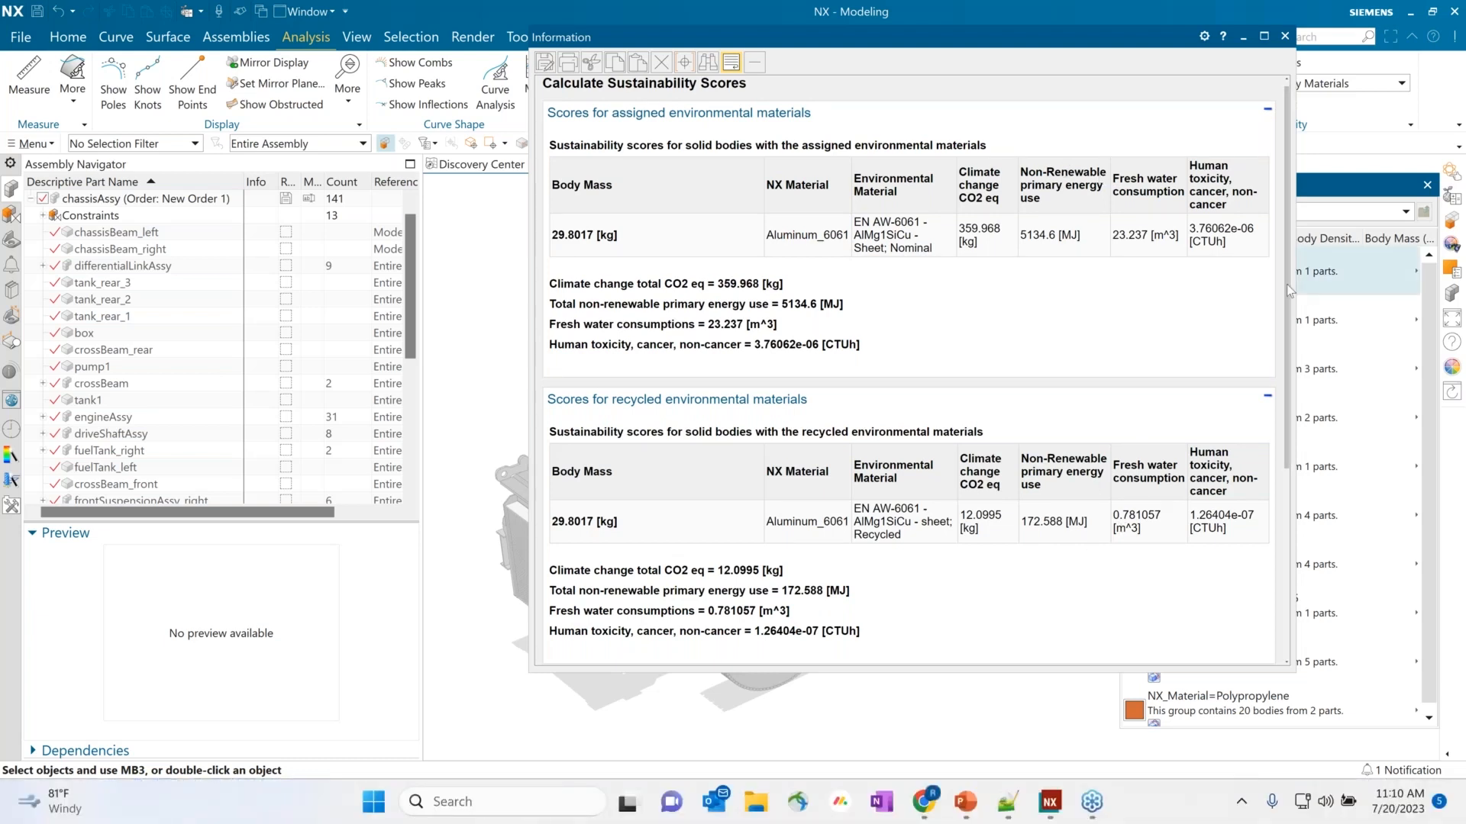
scroll(1287, 314, down, 4)
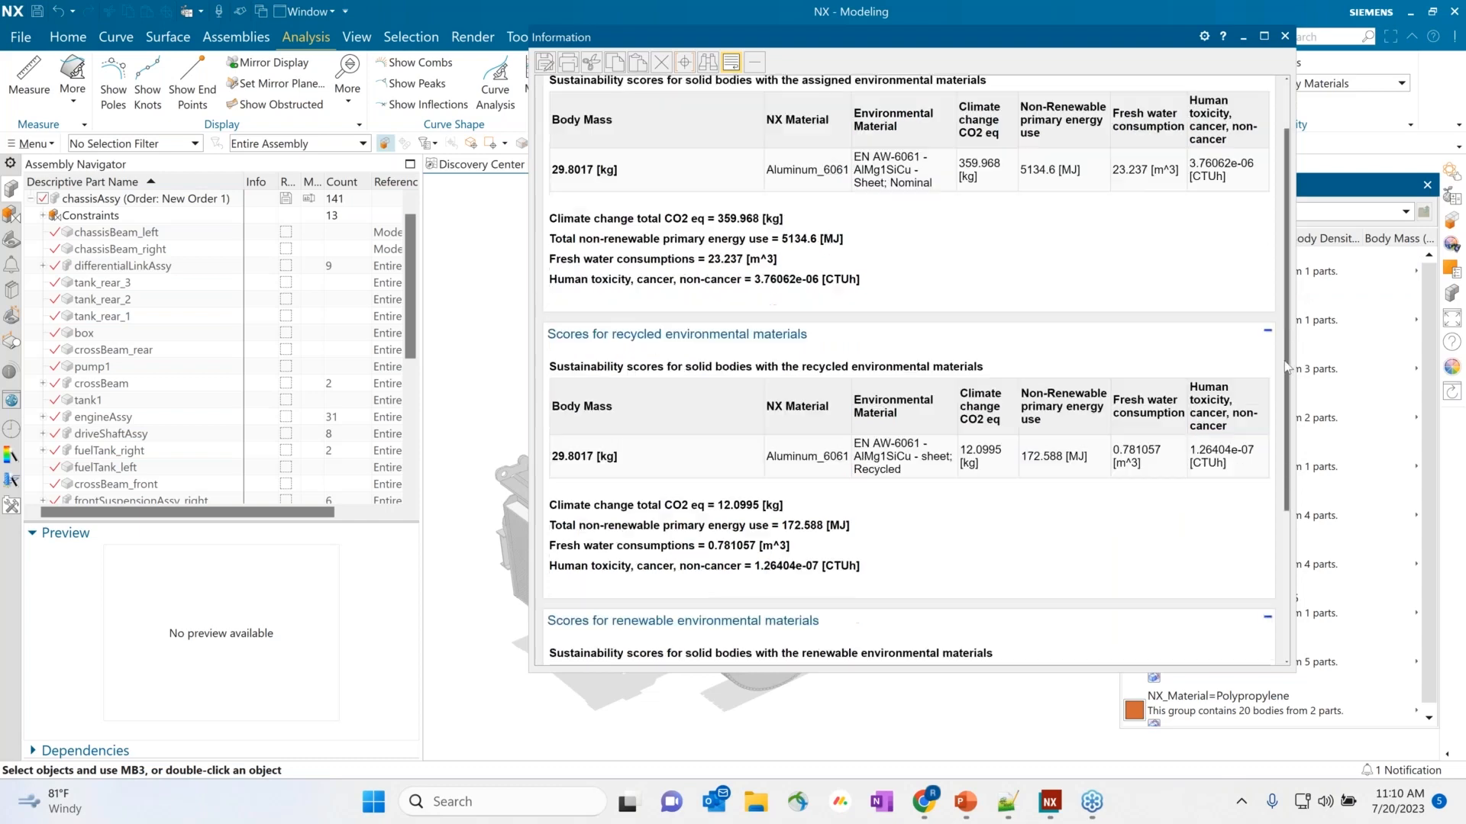
scroll(1280, 496, down, 4)
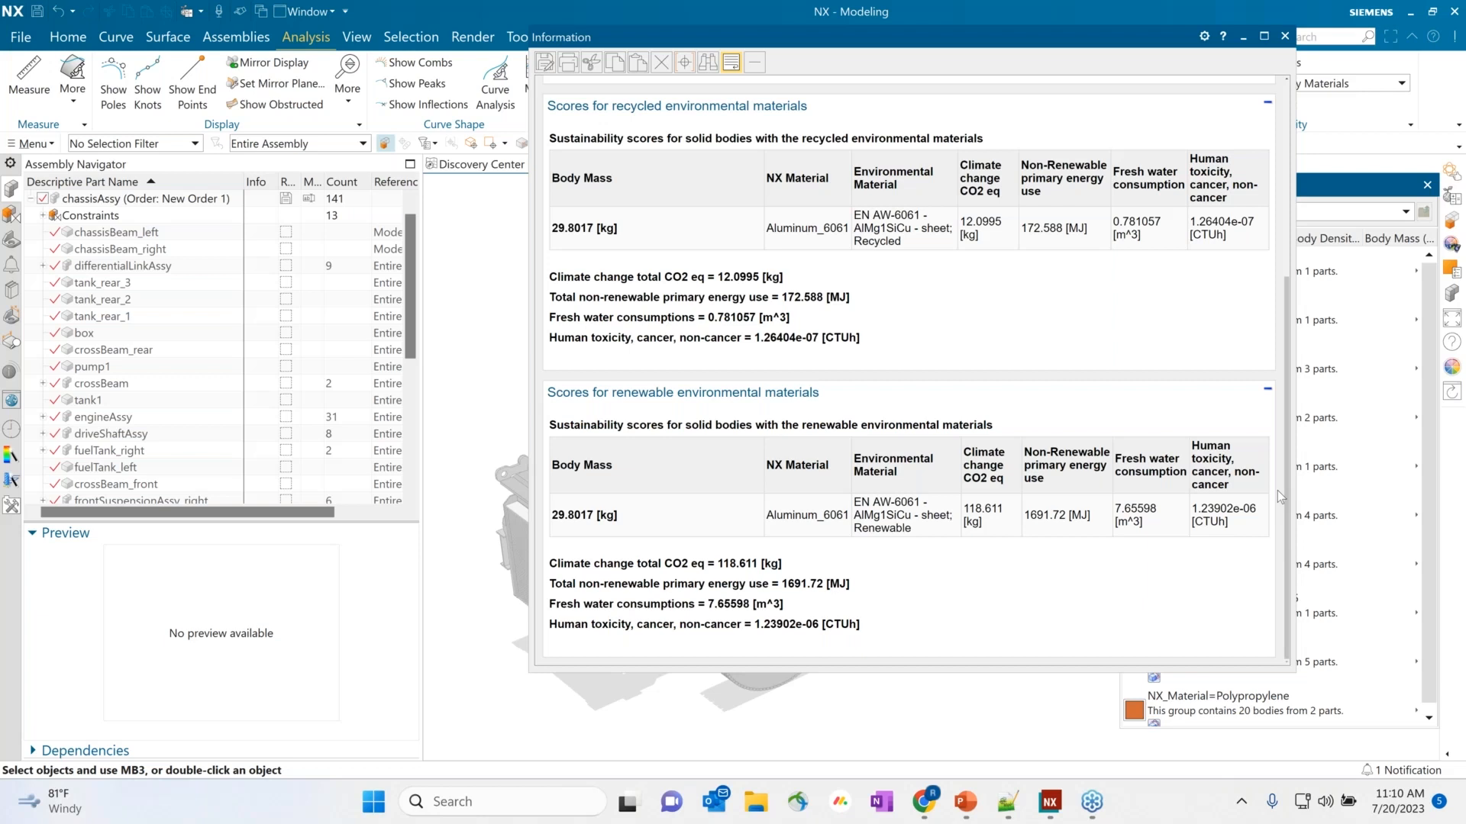
click(1284, 37)
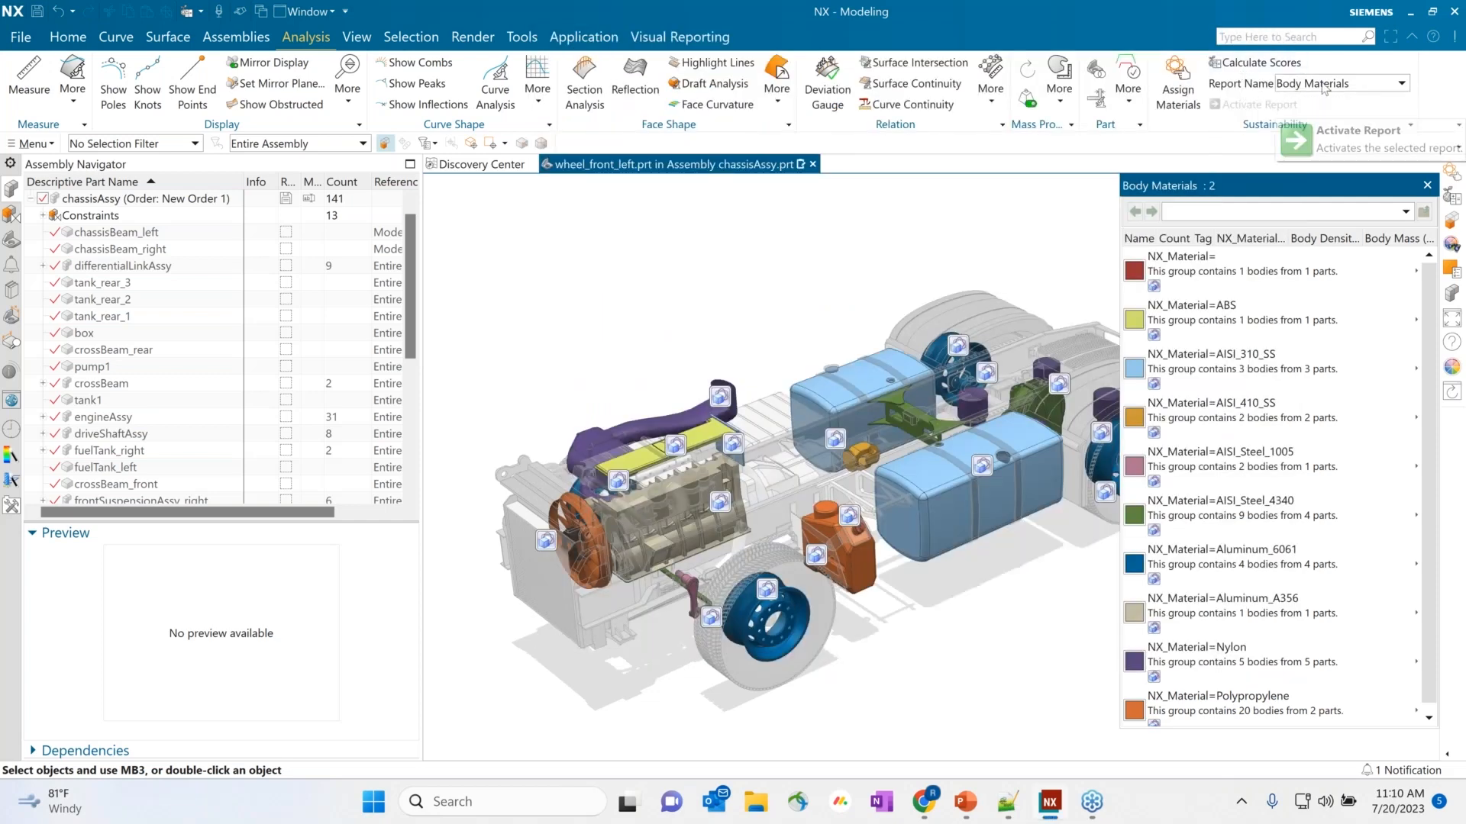
Replace the Body Materials report with the Climate Change Total CO2 eq Score report and inspect its 40% to 60% group
click(1401, 84)
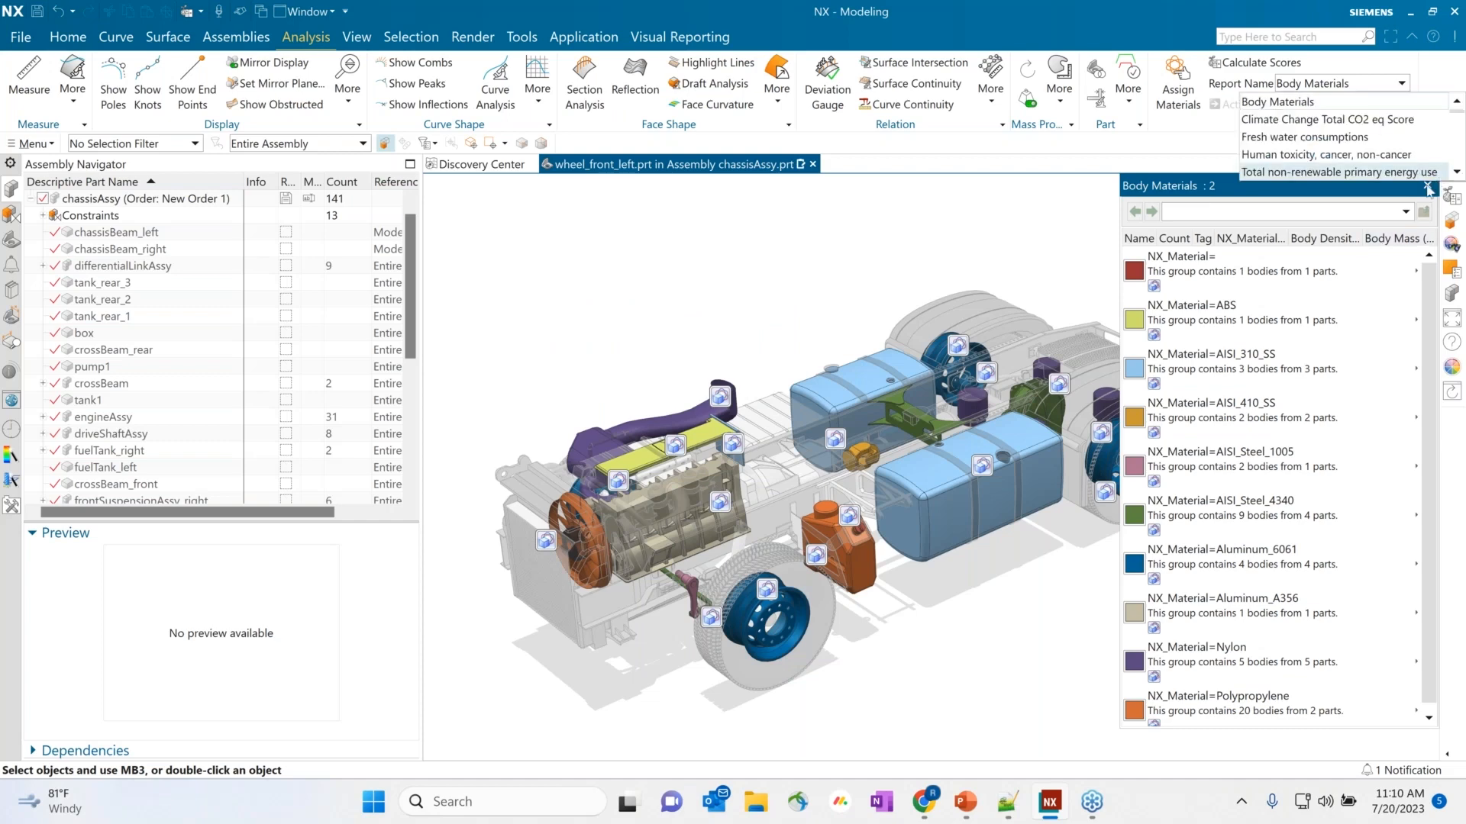
click(1439, 208)
click(1426, 186)
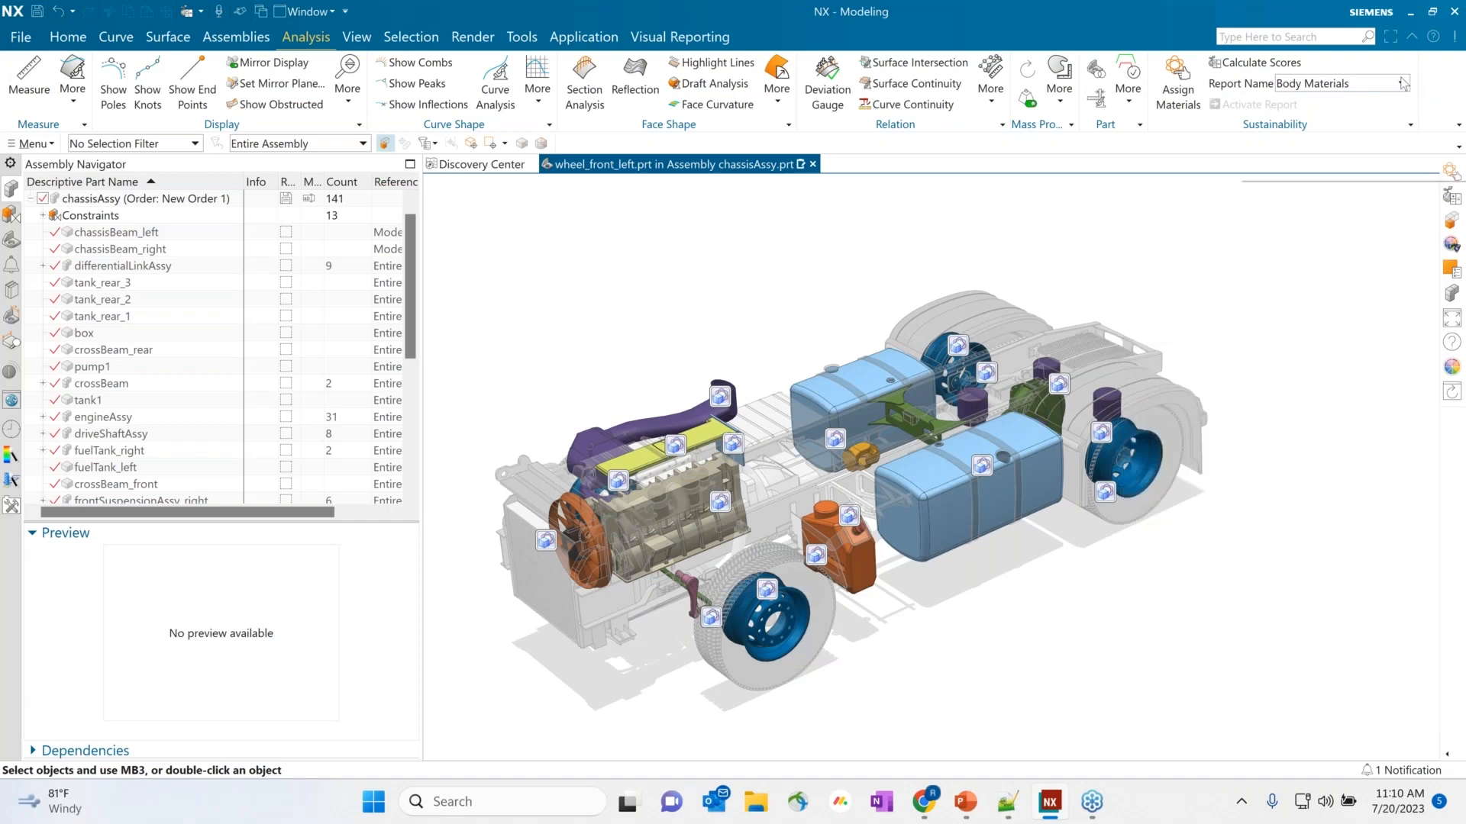
click(1402, 84)
click(1364, 120)
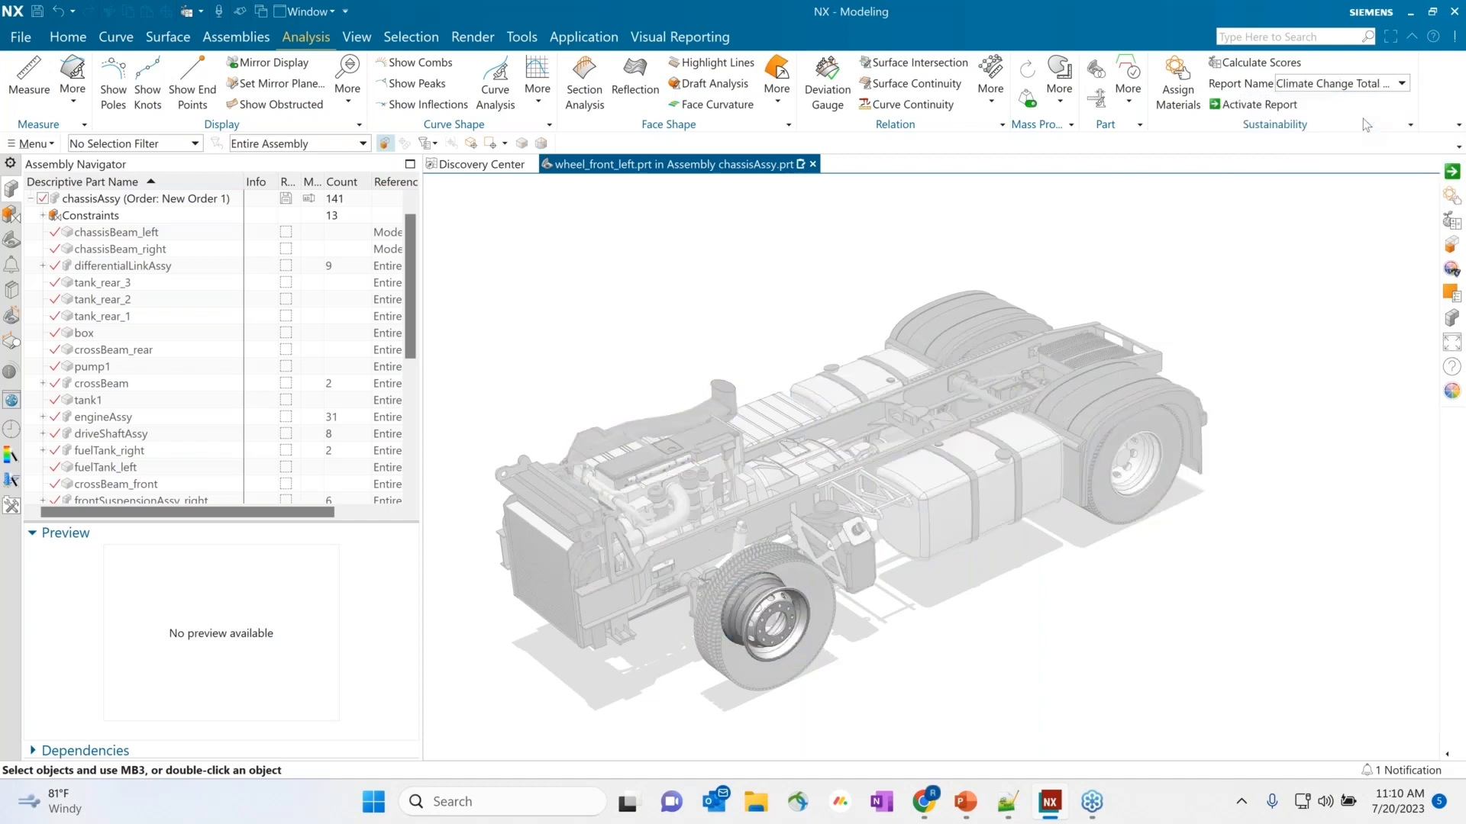
click(1258, 104)
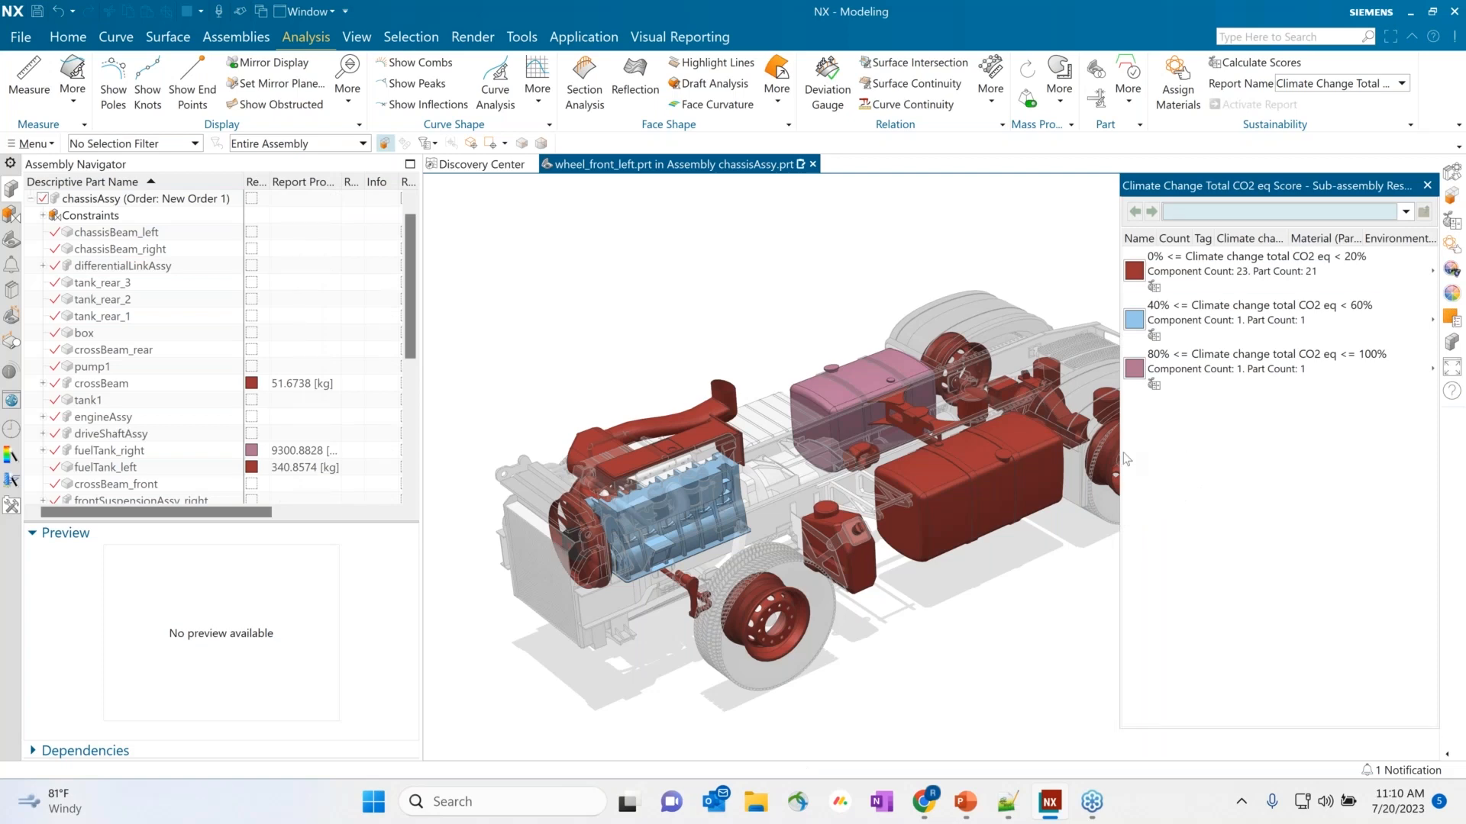
click(1290, 327)
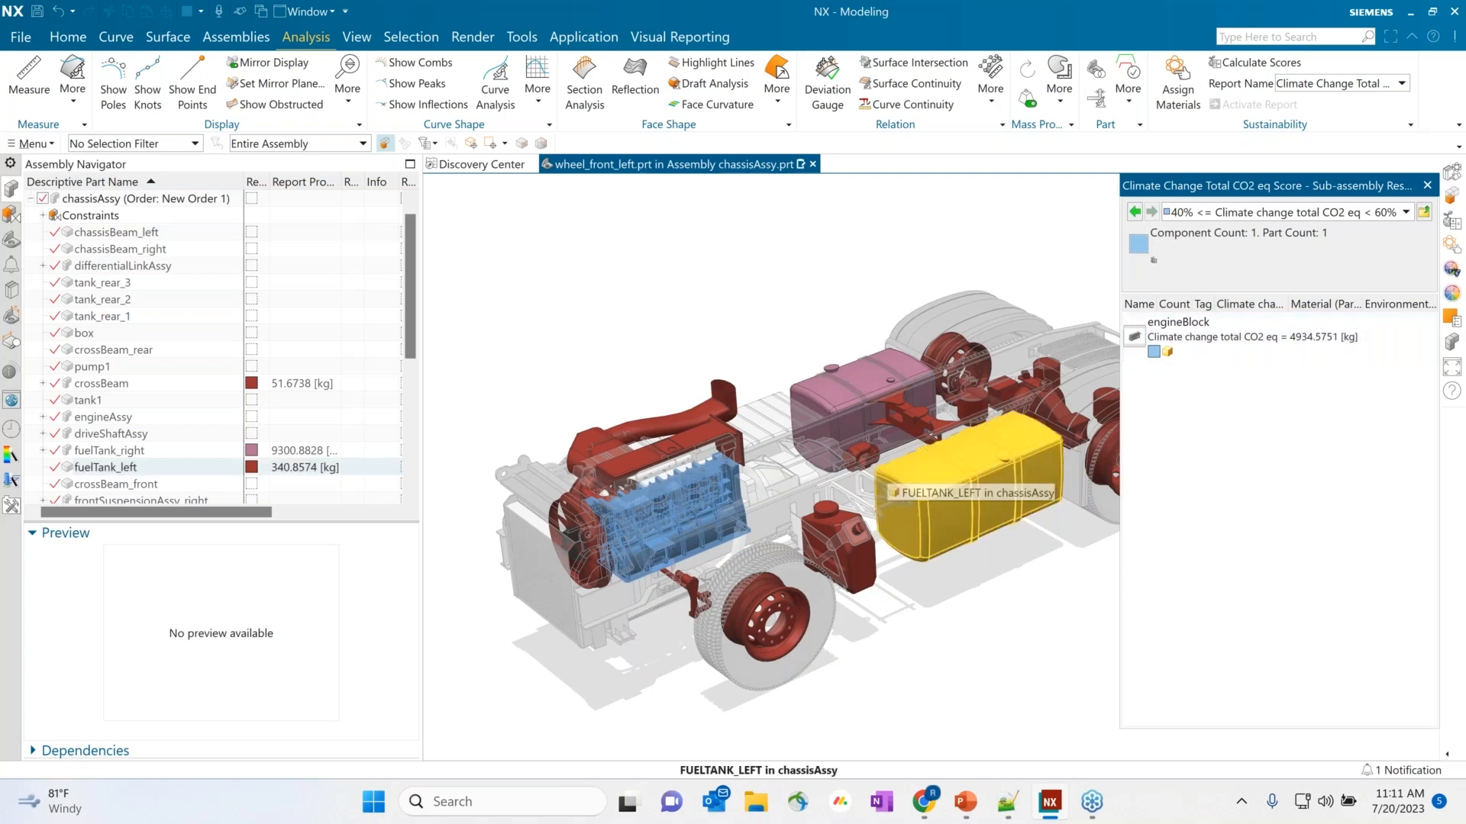
click(1134, 213)
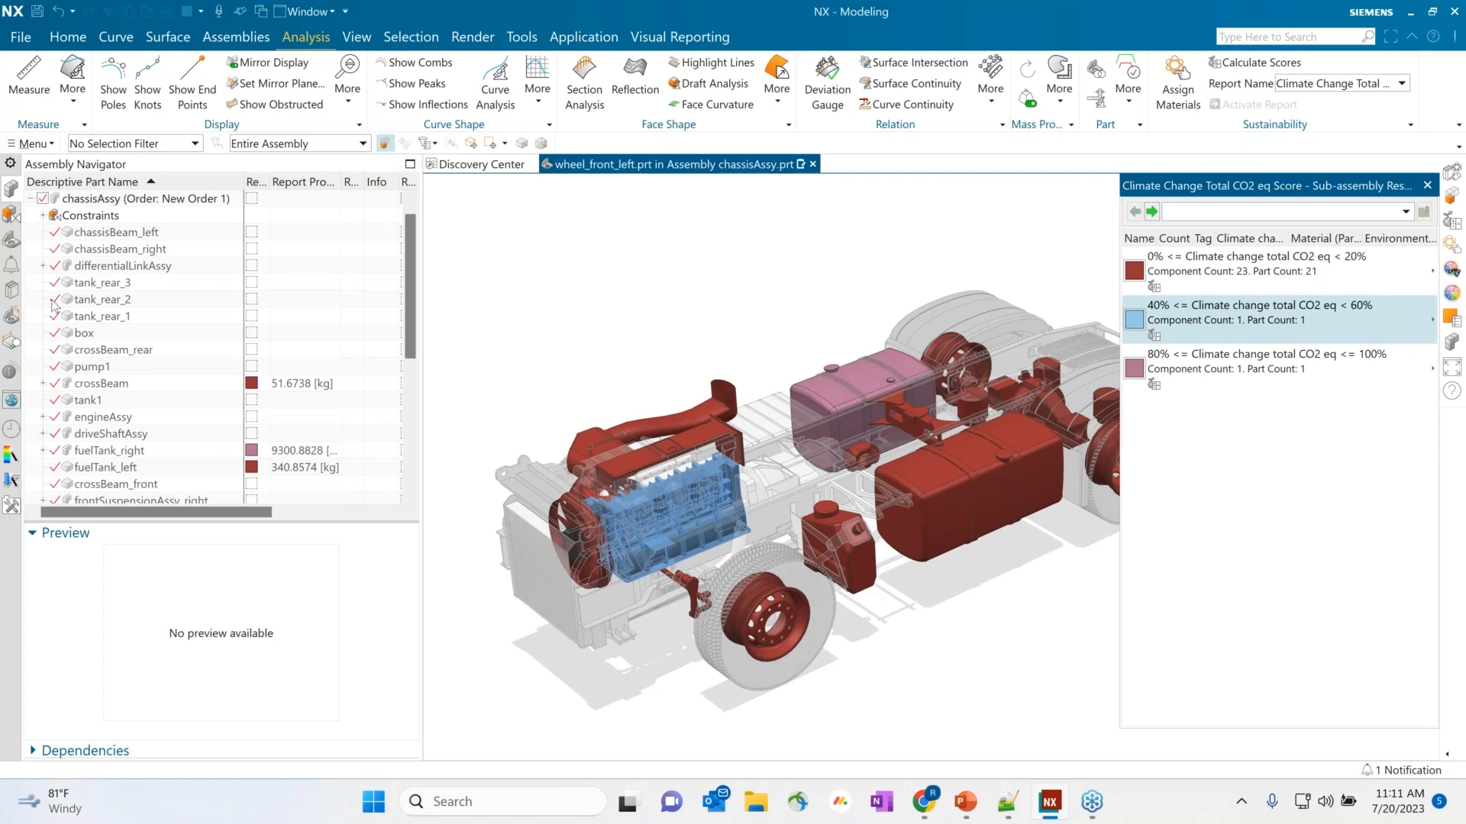
Set the visual reporting style of the Climate Change Total CO2 eq Score report to Color and Tag Objects
click(10, 373)
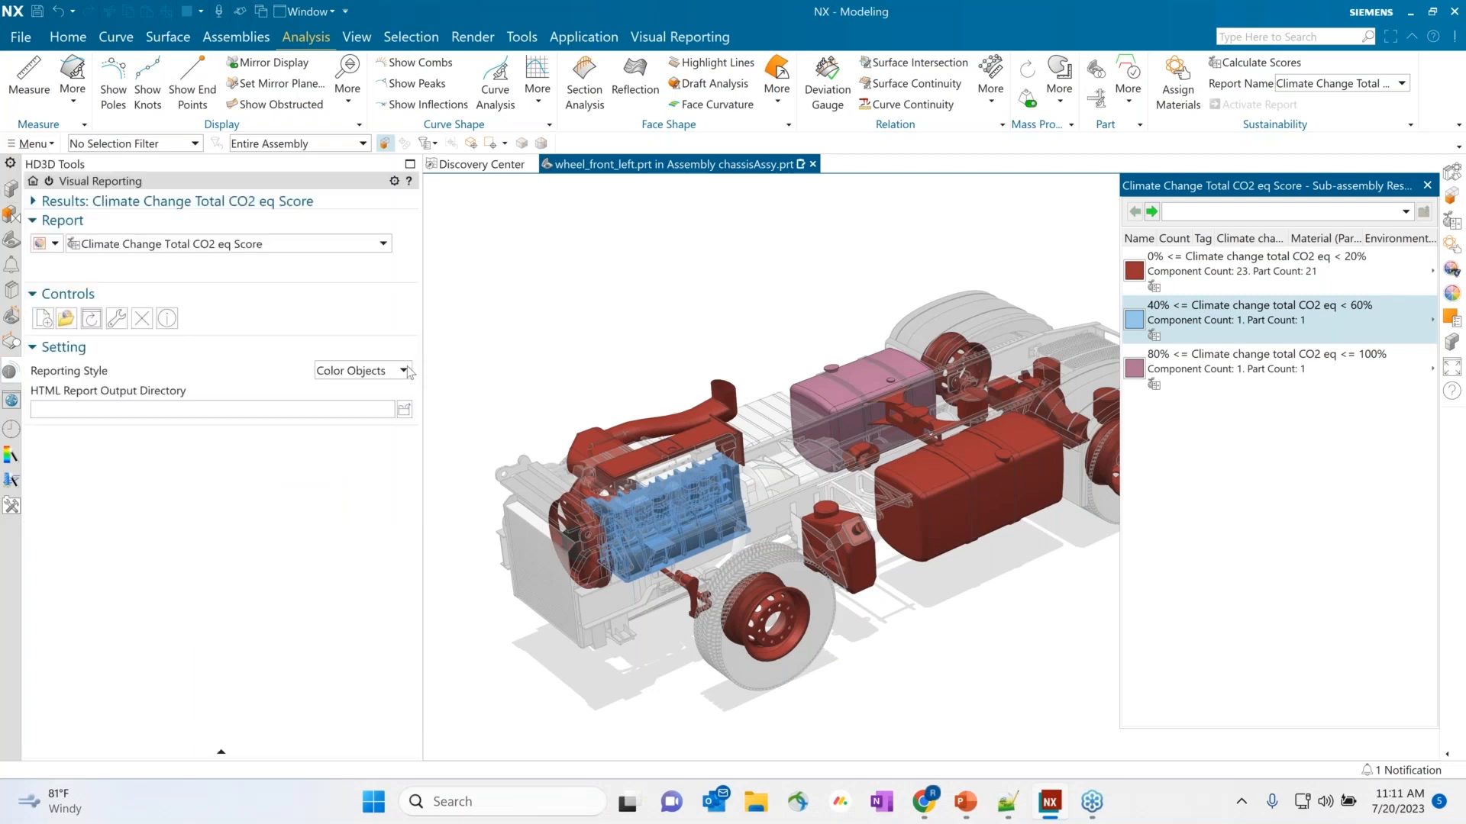
click(405, 372)
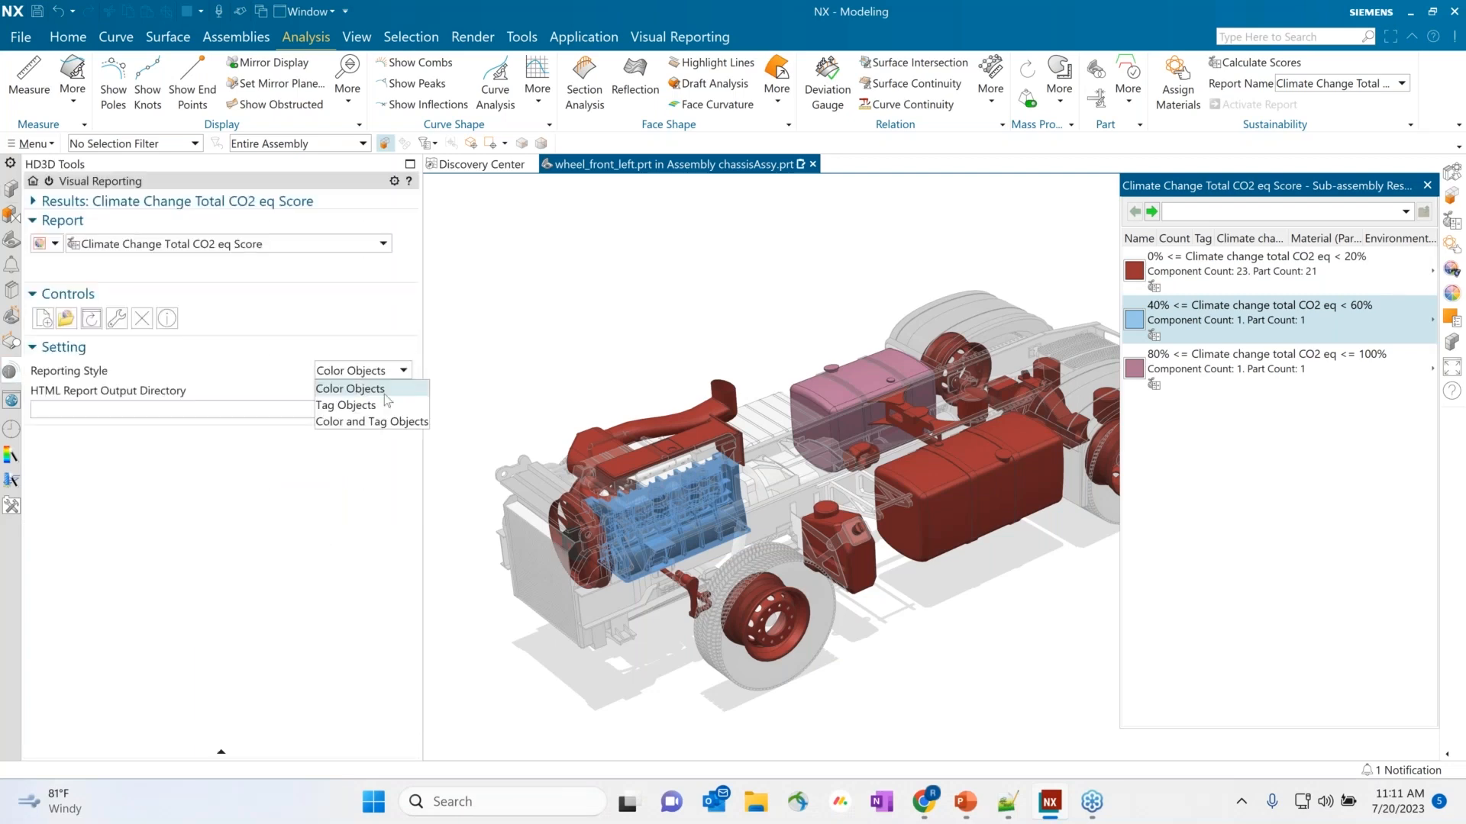
click(351, 424)
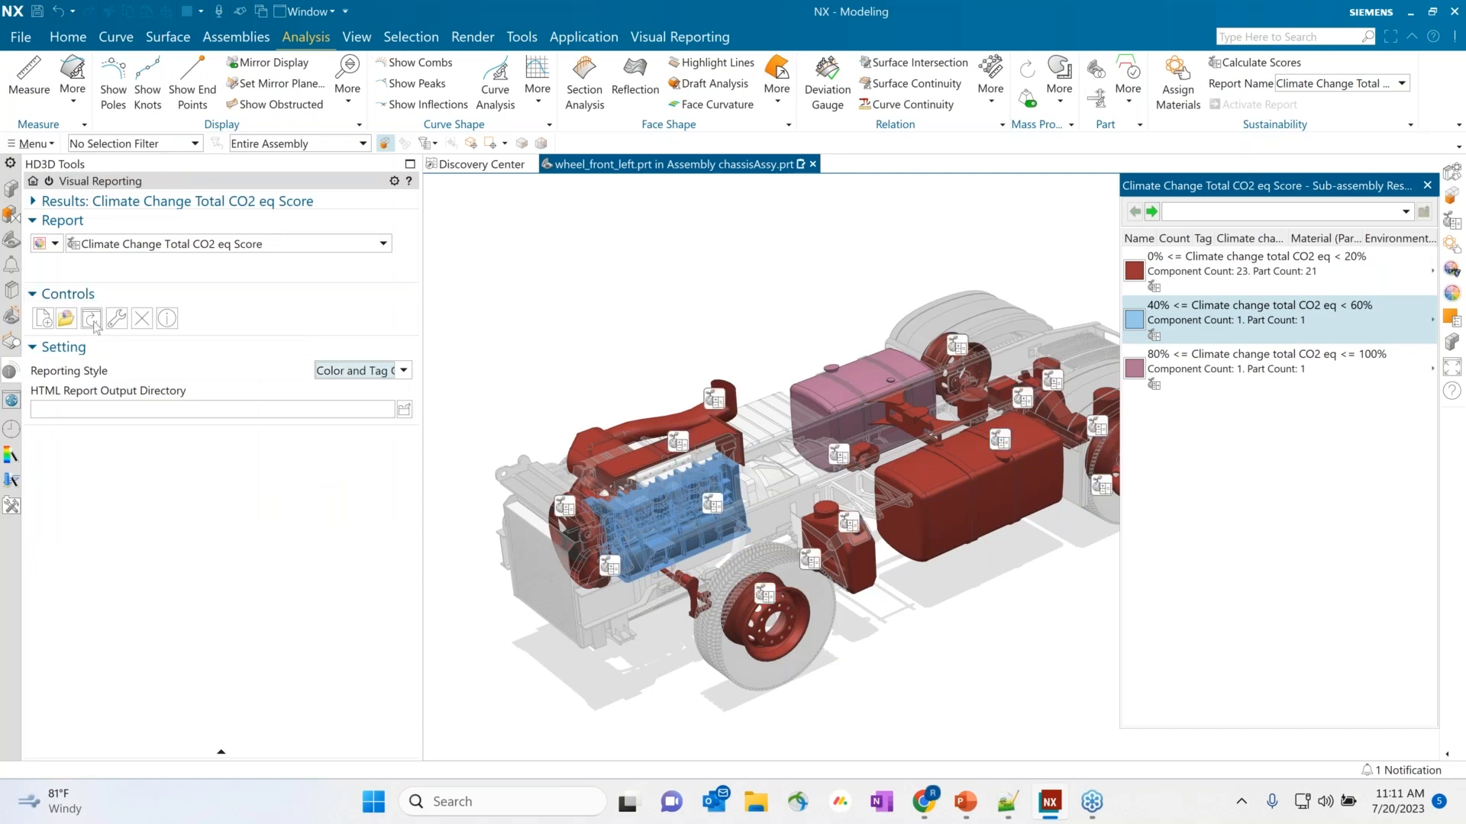
Expand the results of the Climate Change Total CO2 eq Score report in Visual Reporting
click(34, 295)
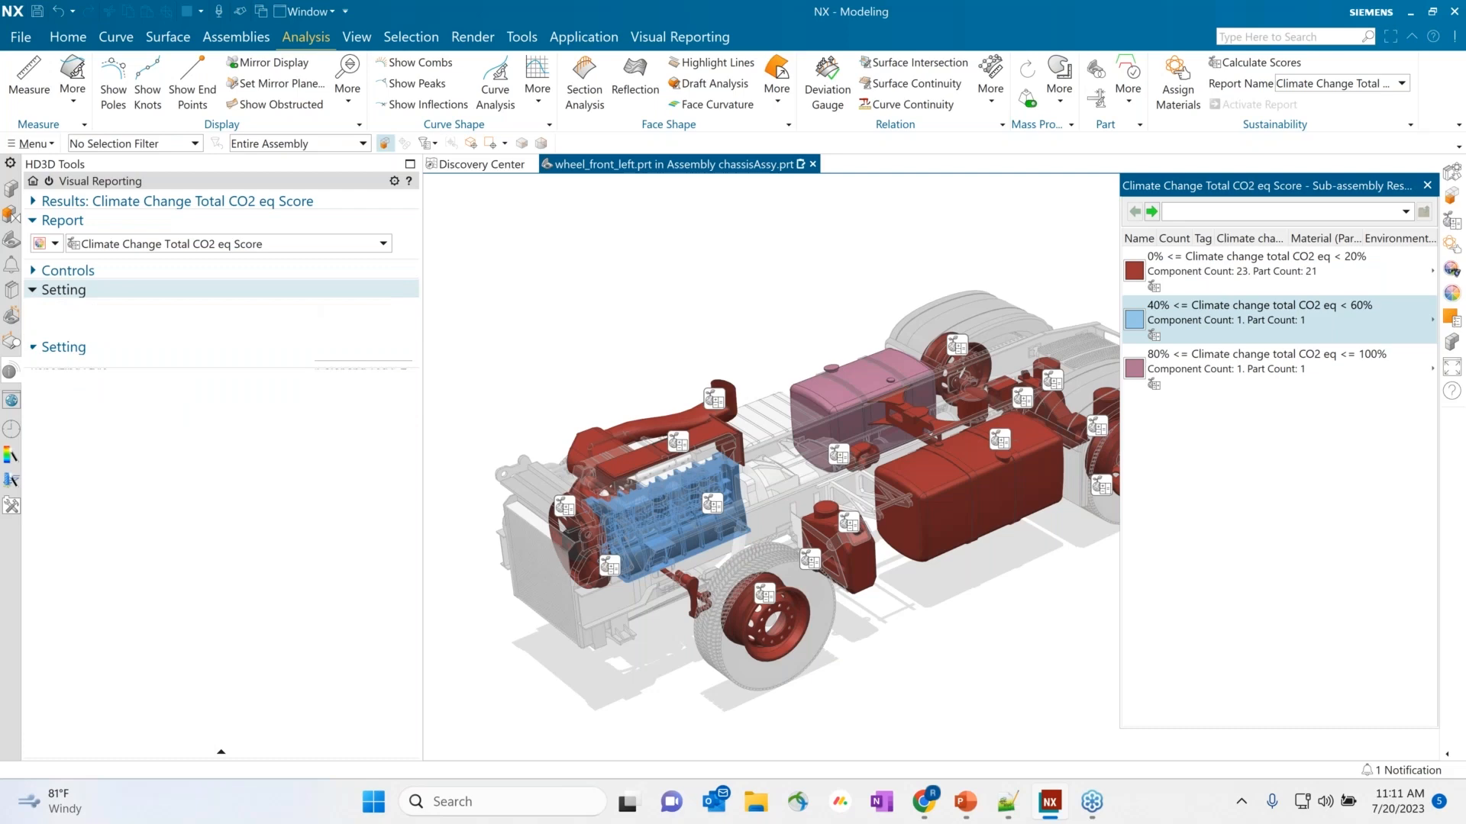
click(34, 290)
click(36, 274)
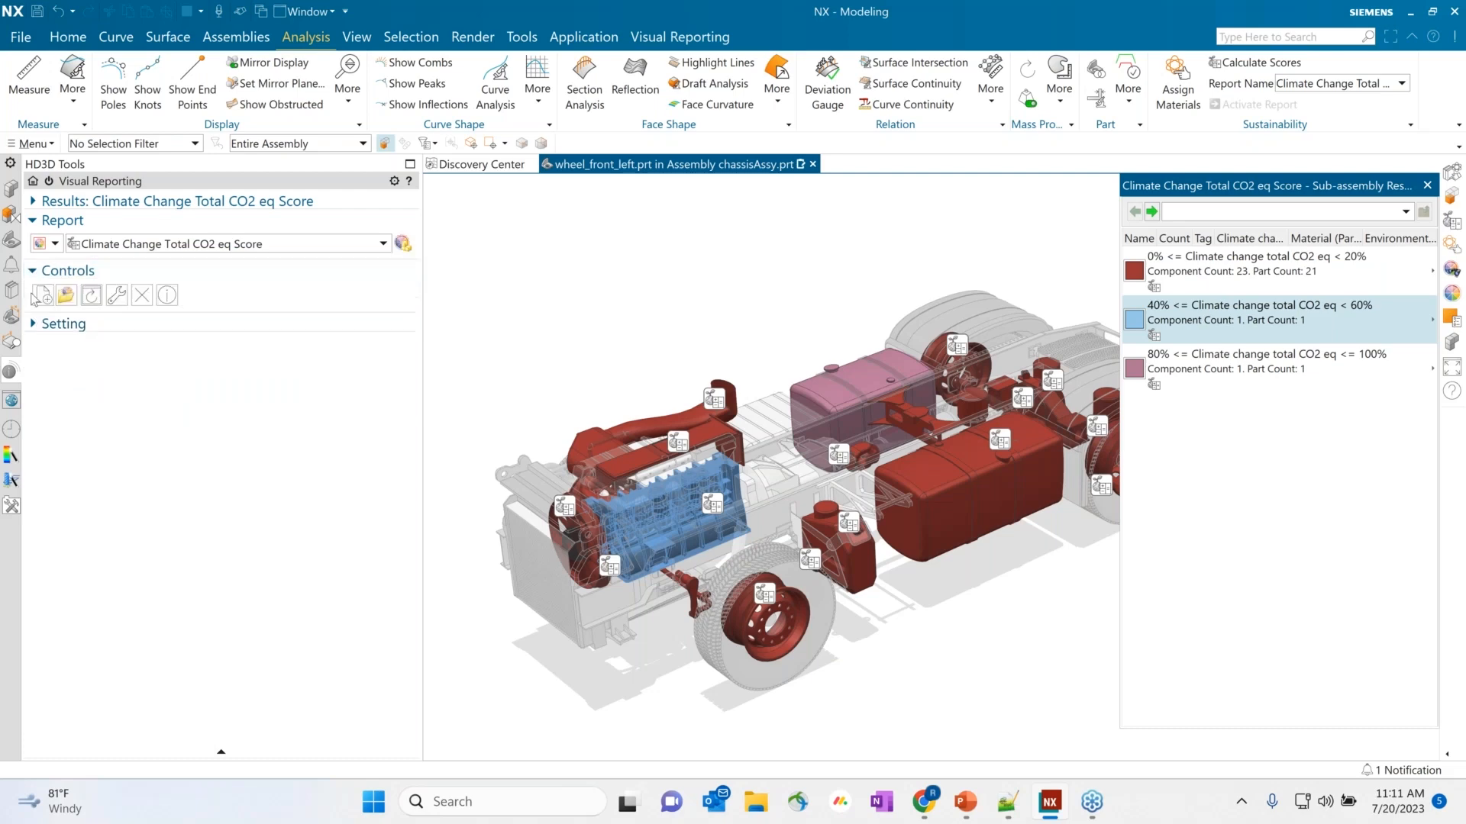
click(34, 324)
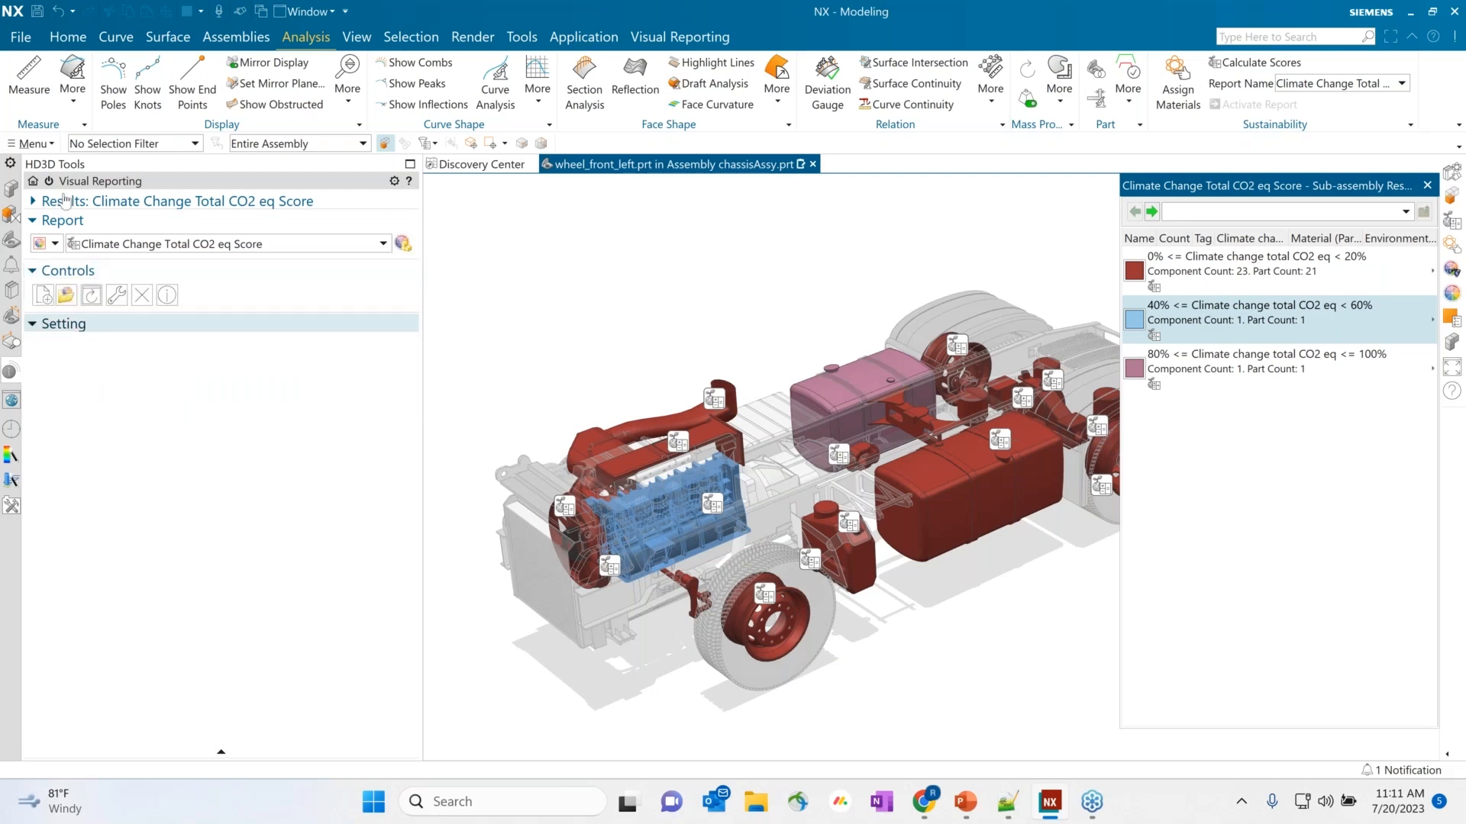
click(33, 201)
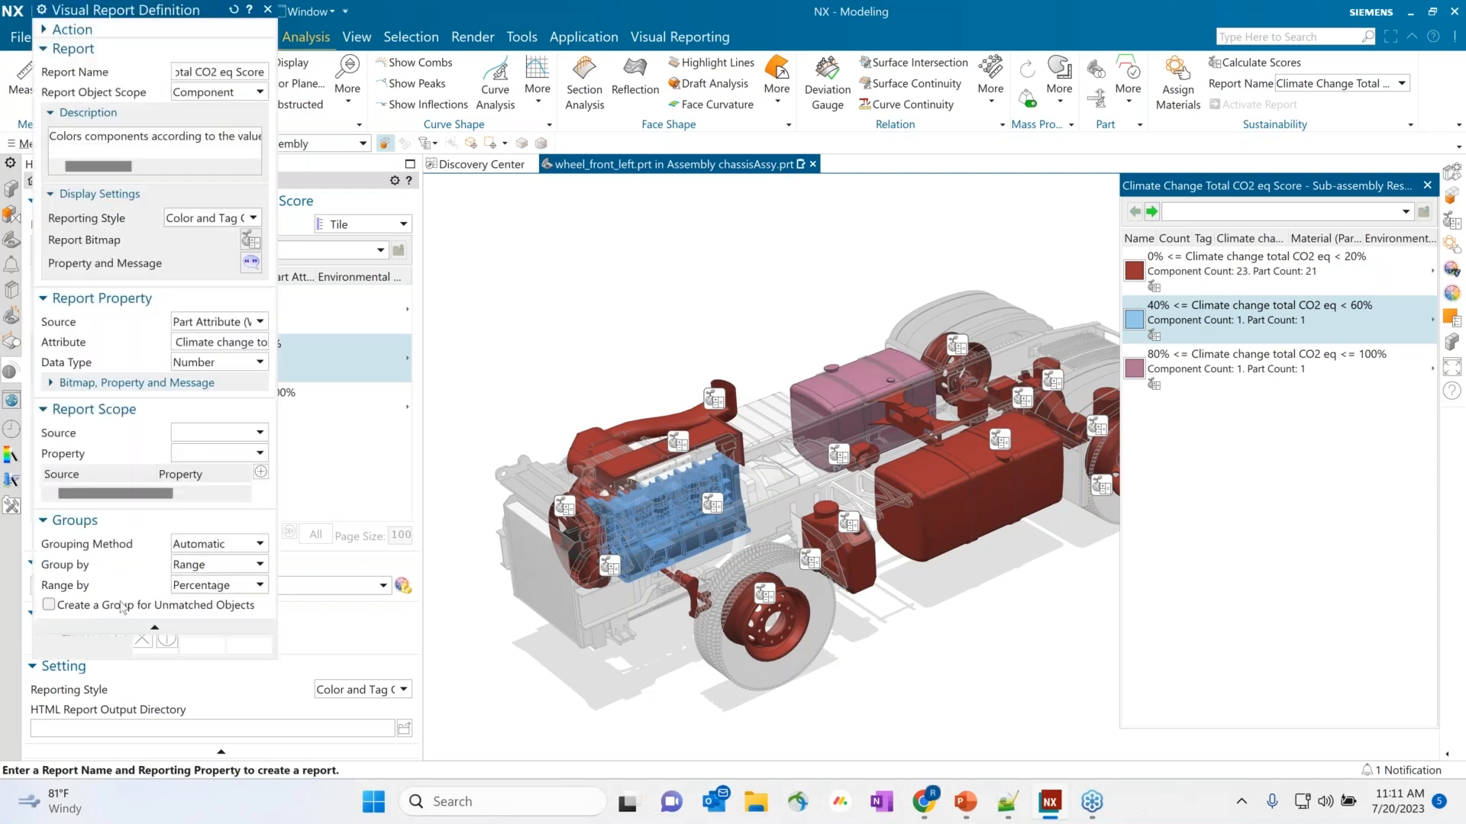
Redefine the Climate Change Total CO2 eq Score report with Automatic grouping by Value, inspect its first result group, and accept the definition
click(242, 543)
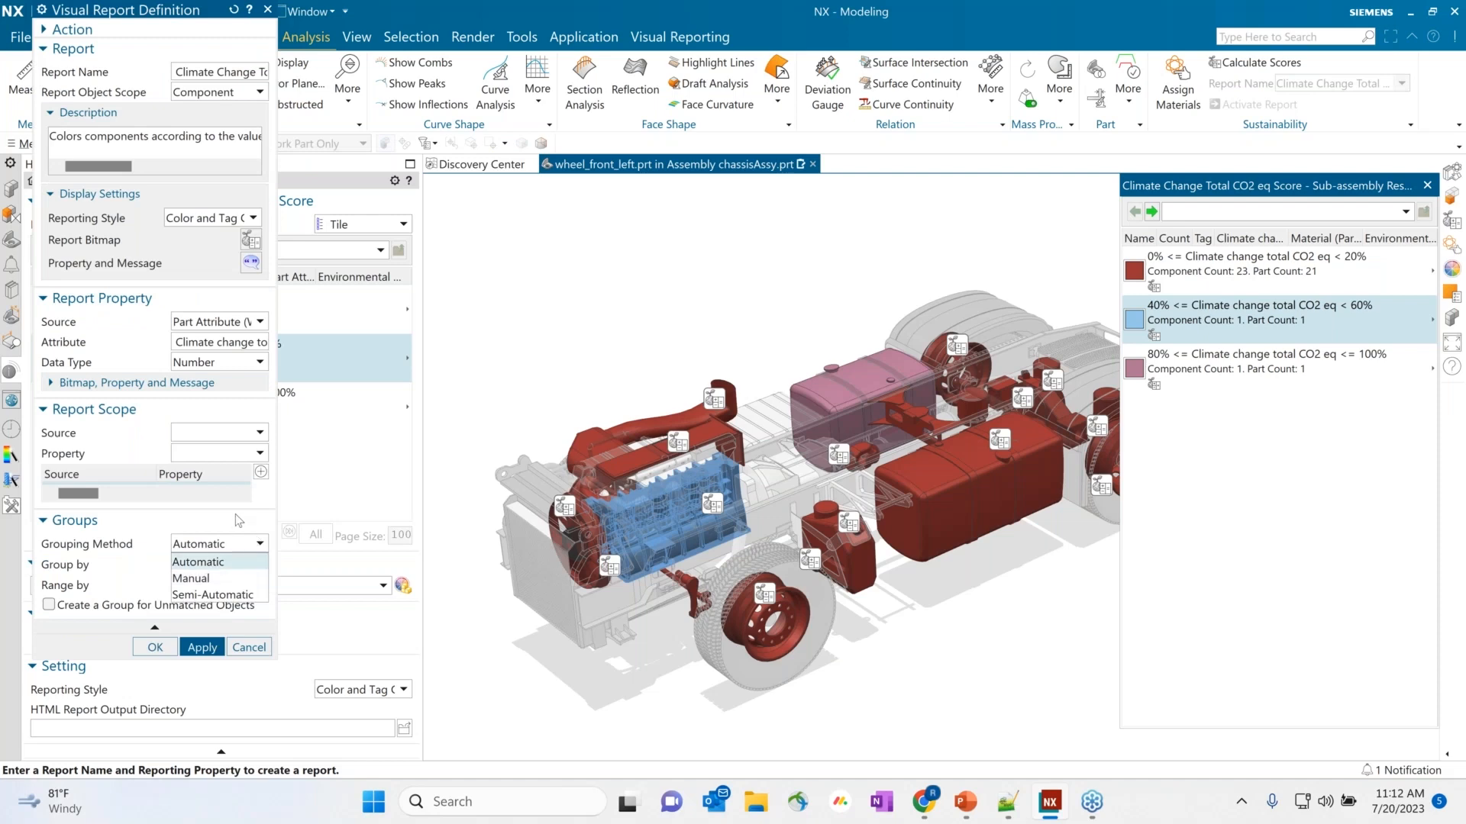
click(222, 562)
click(228, 566)
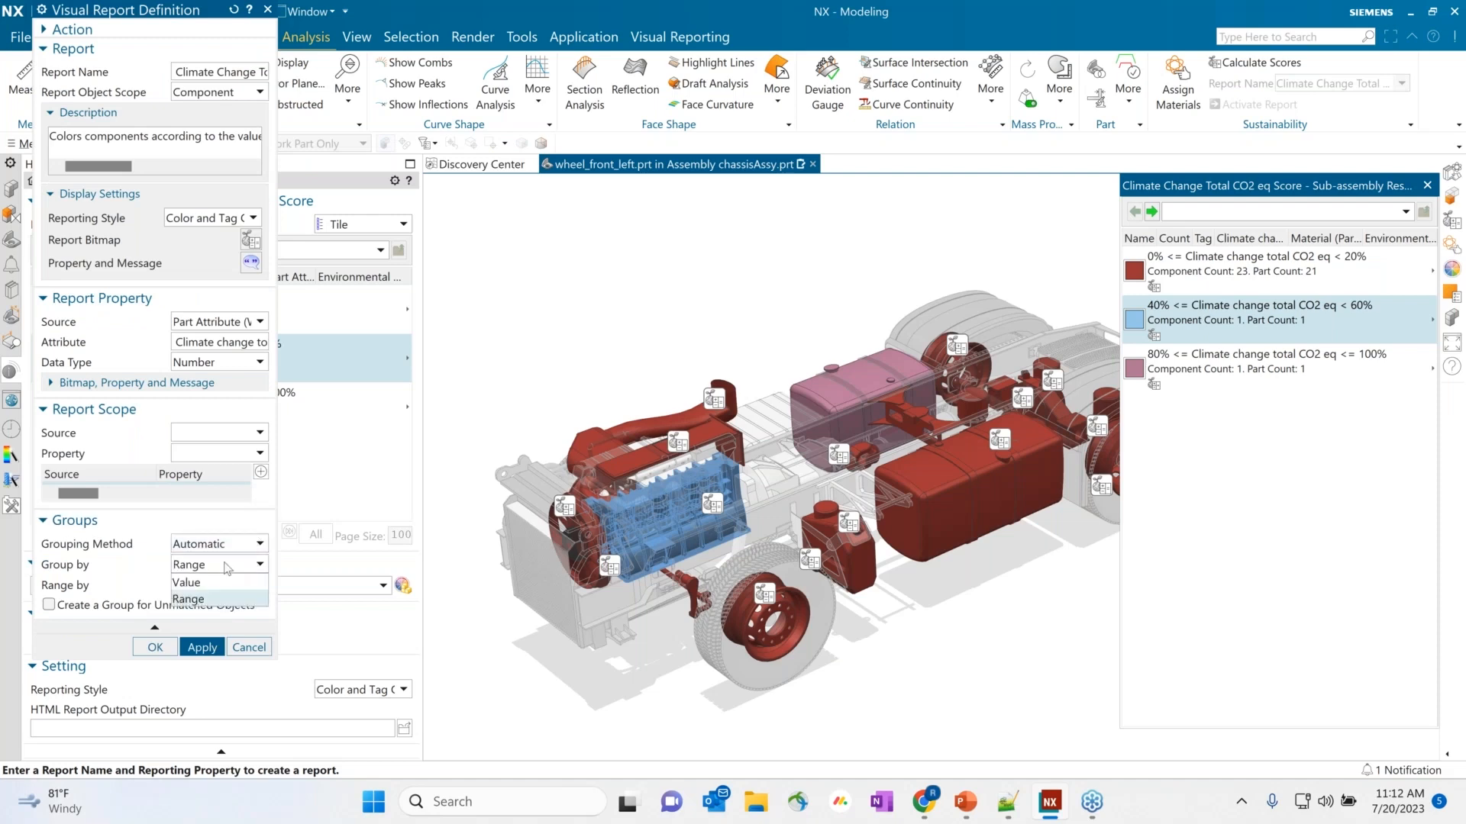
click(188, 582)
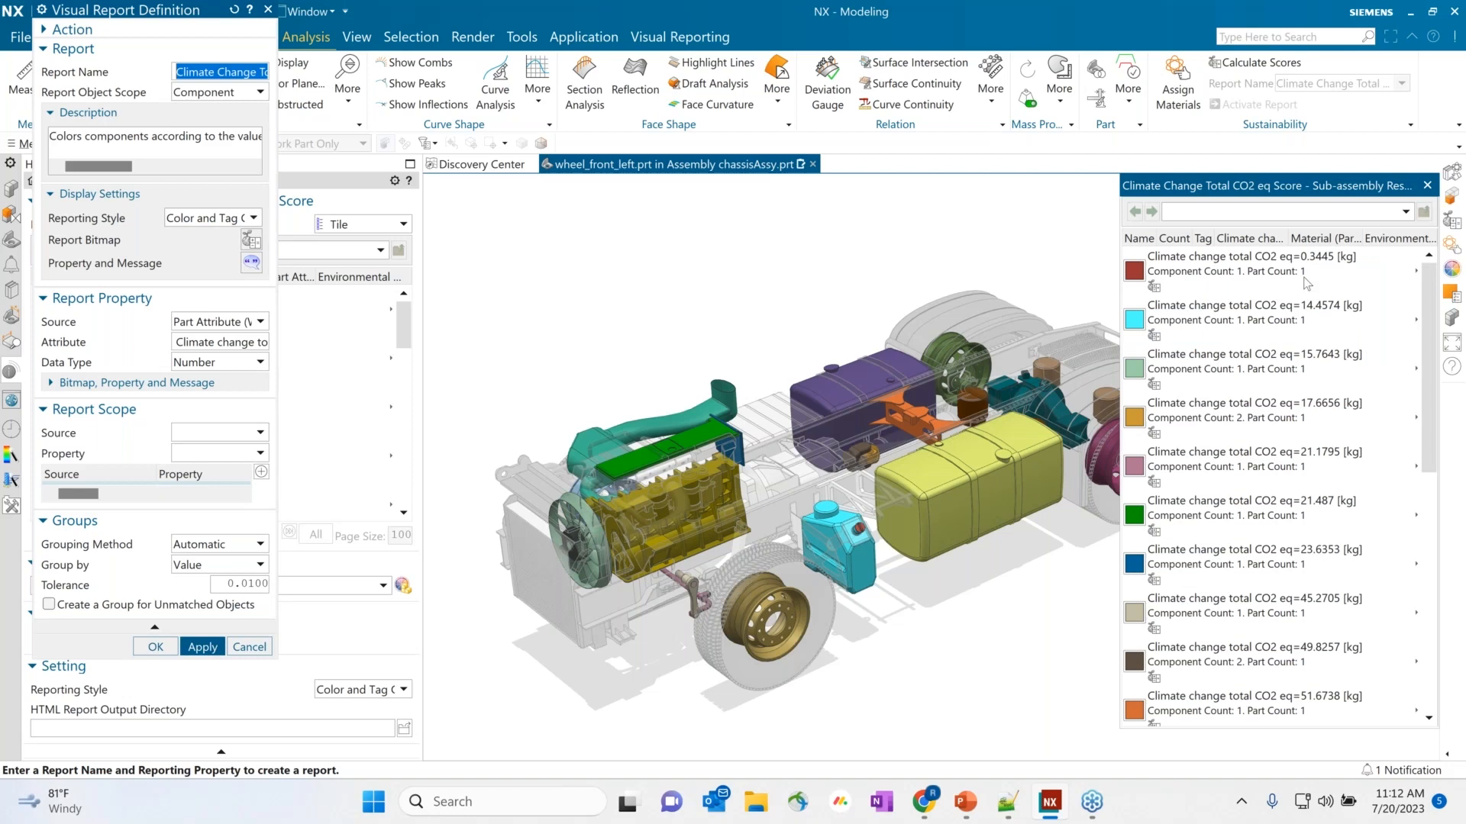
click(1304, 275)
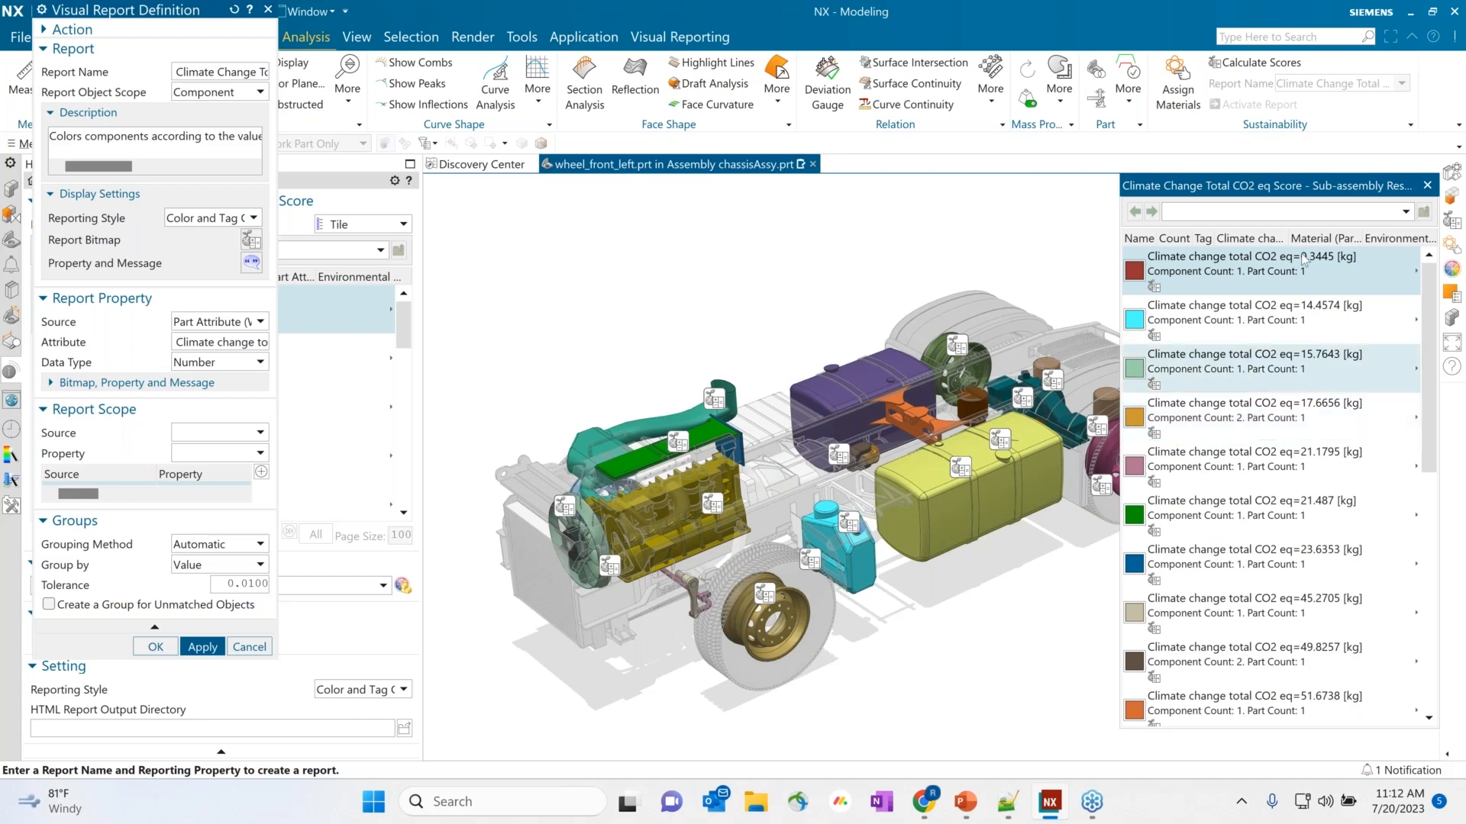
click(161, 654)
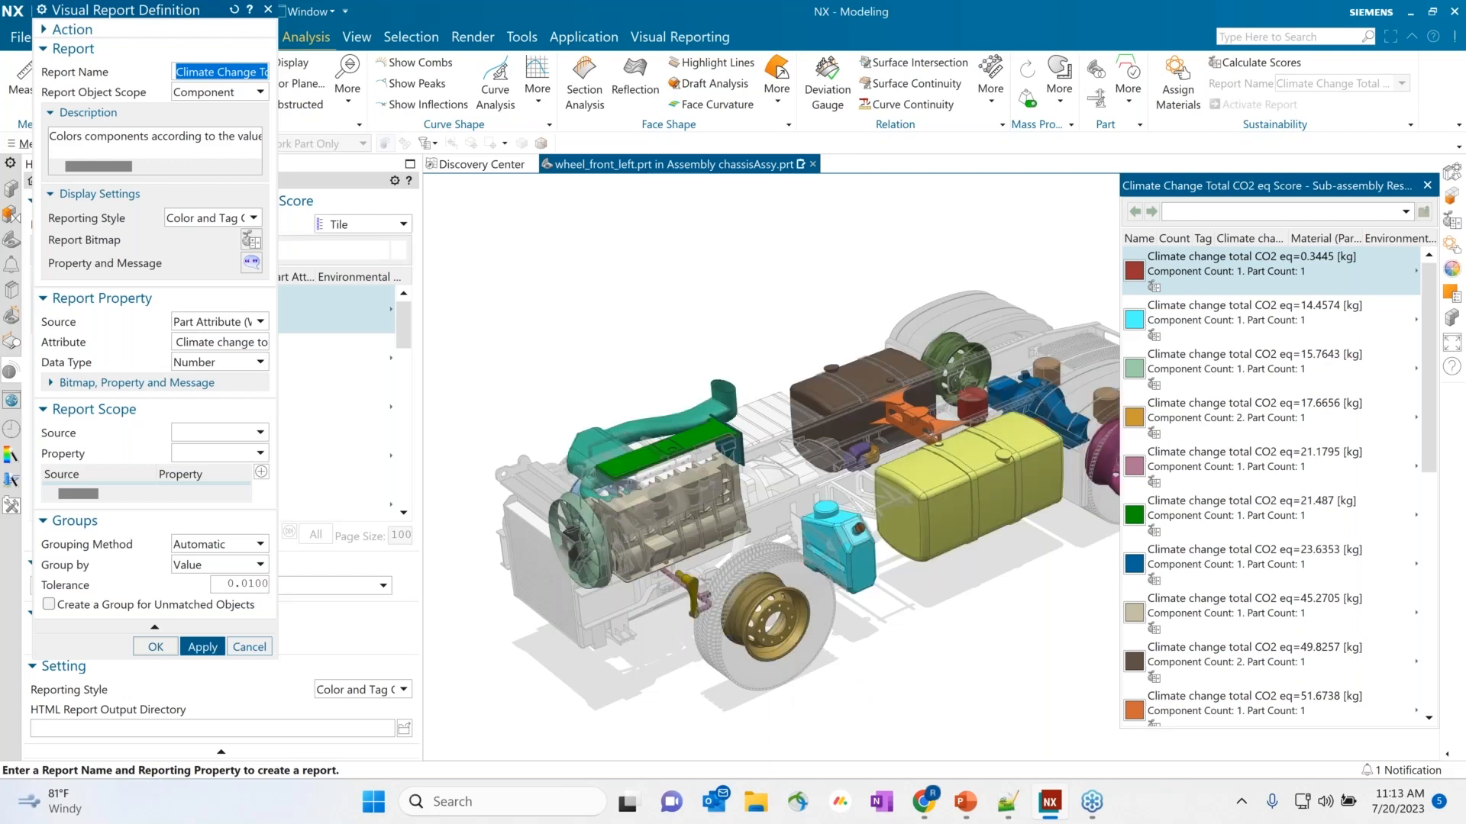
Switch to the PowerPoint slide show and advance to the NX Sustainability Impact Analysis materials workflow slide
mouse_move(923, 802)
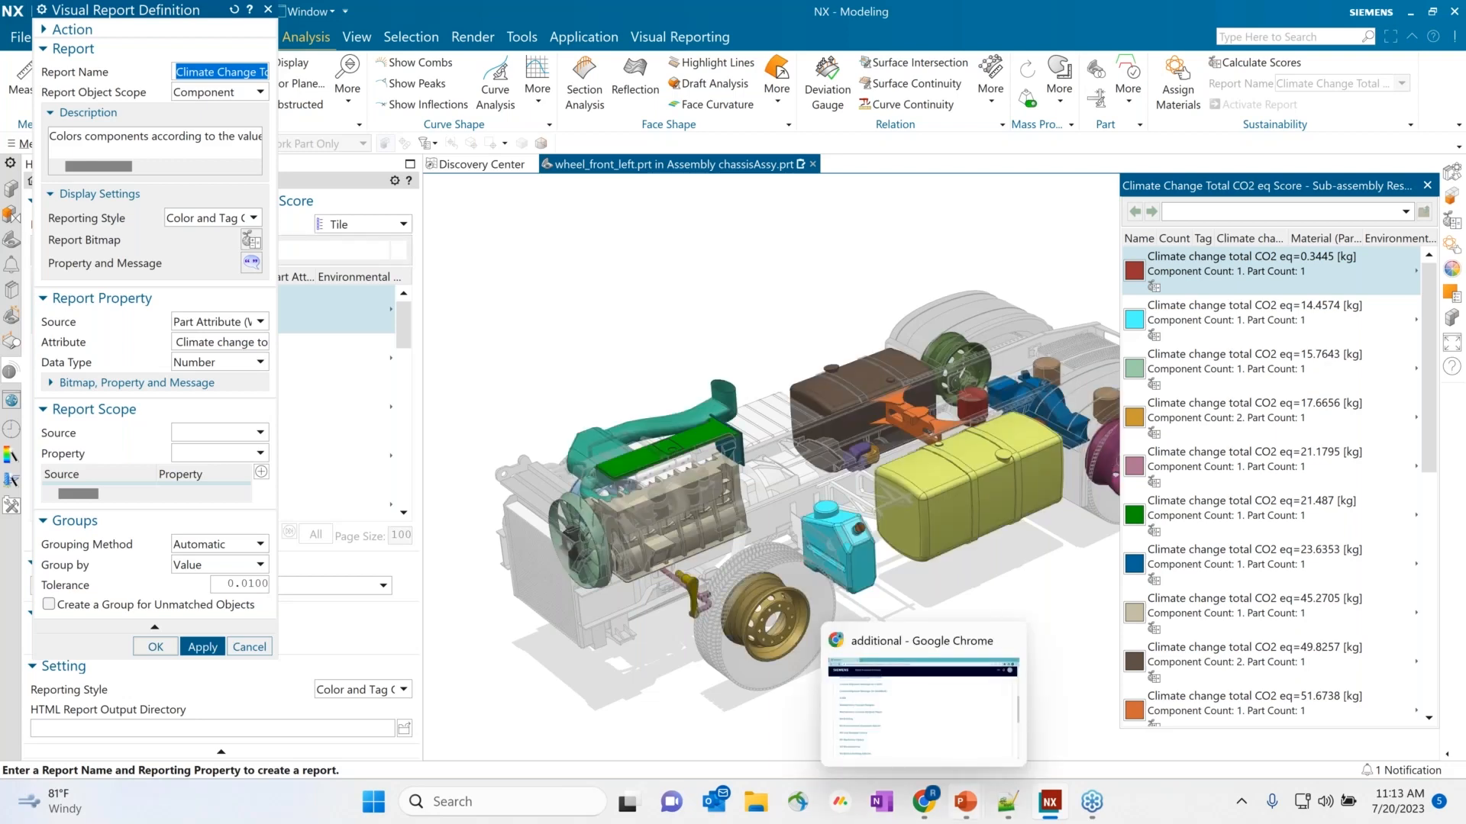
mouse_move(974, 802)
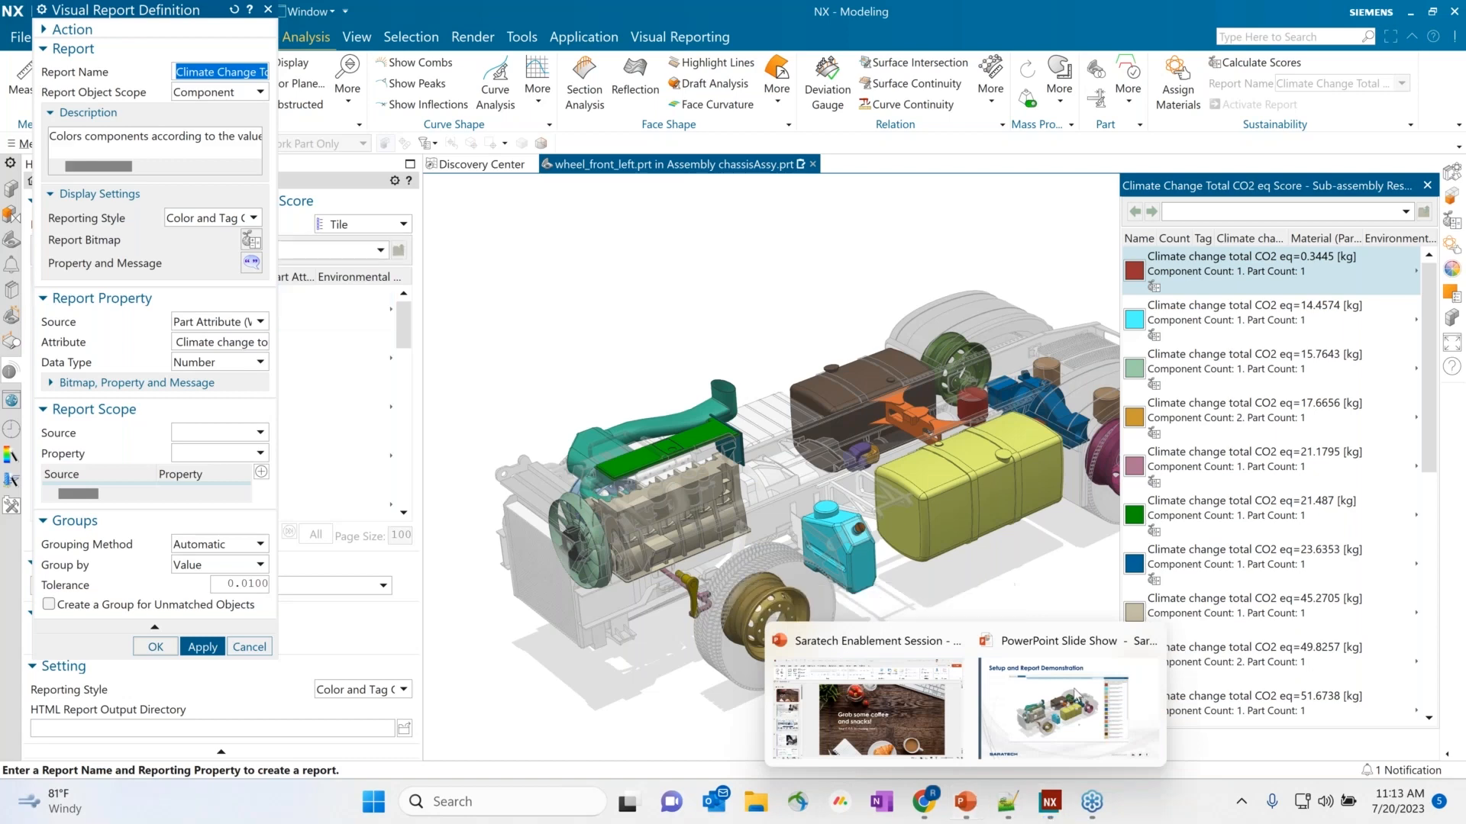
mouse_move(1074, 688)
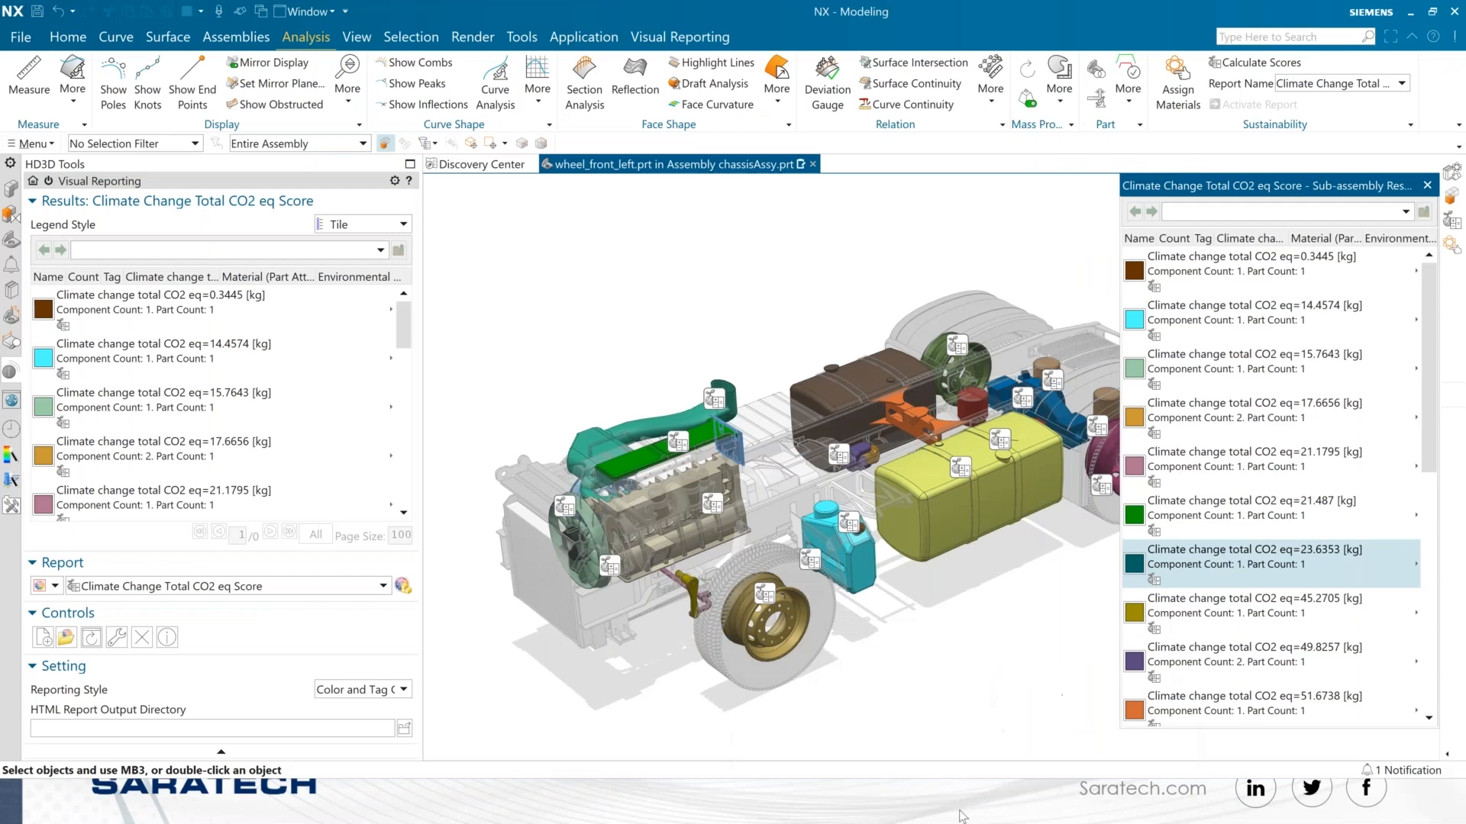
mouse_move(962, 815)
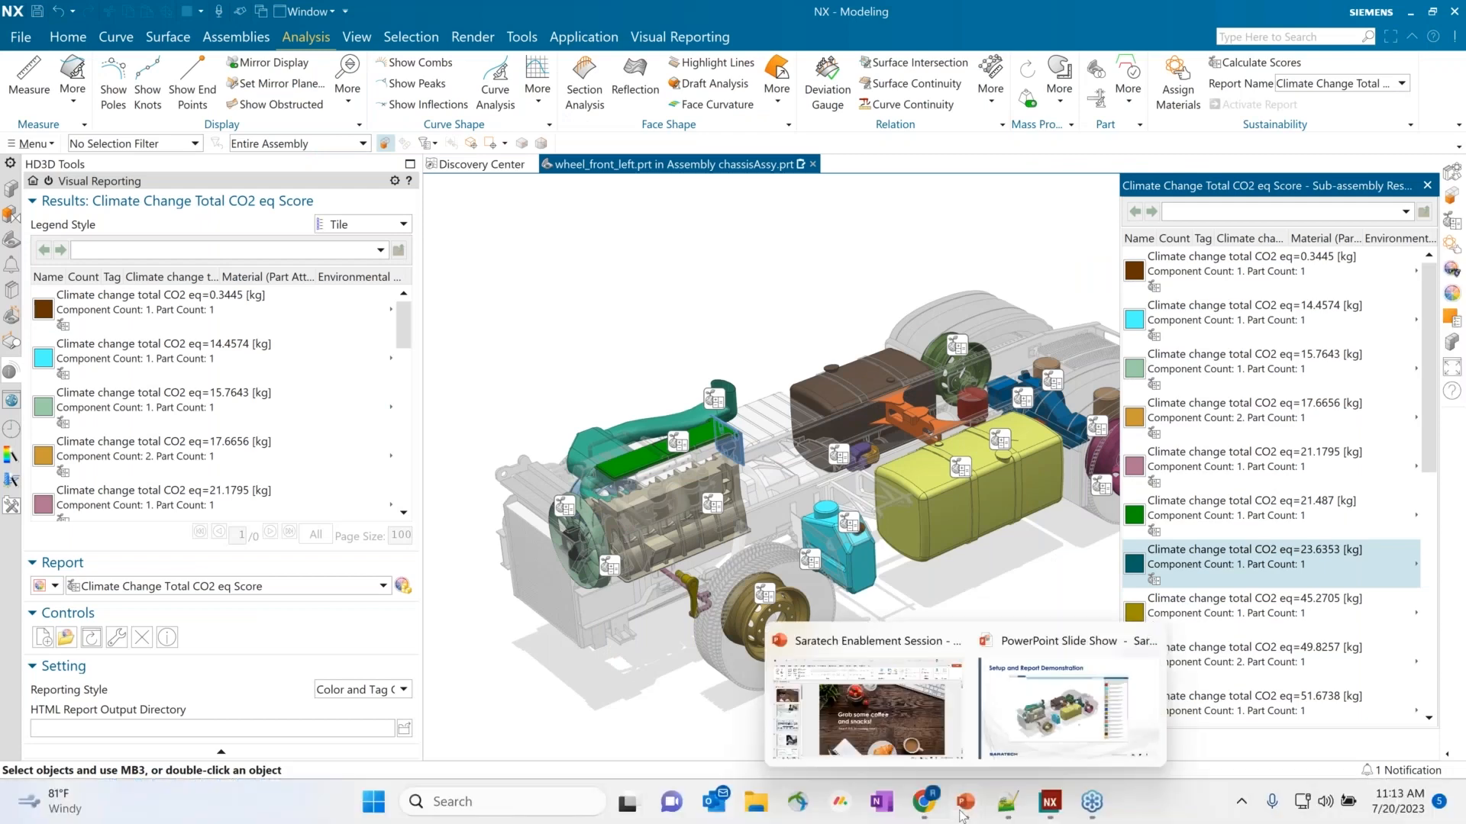
click(1032, 717)
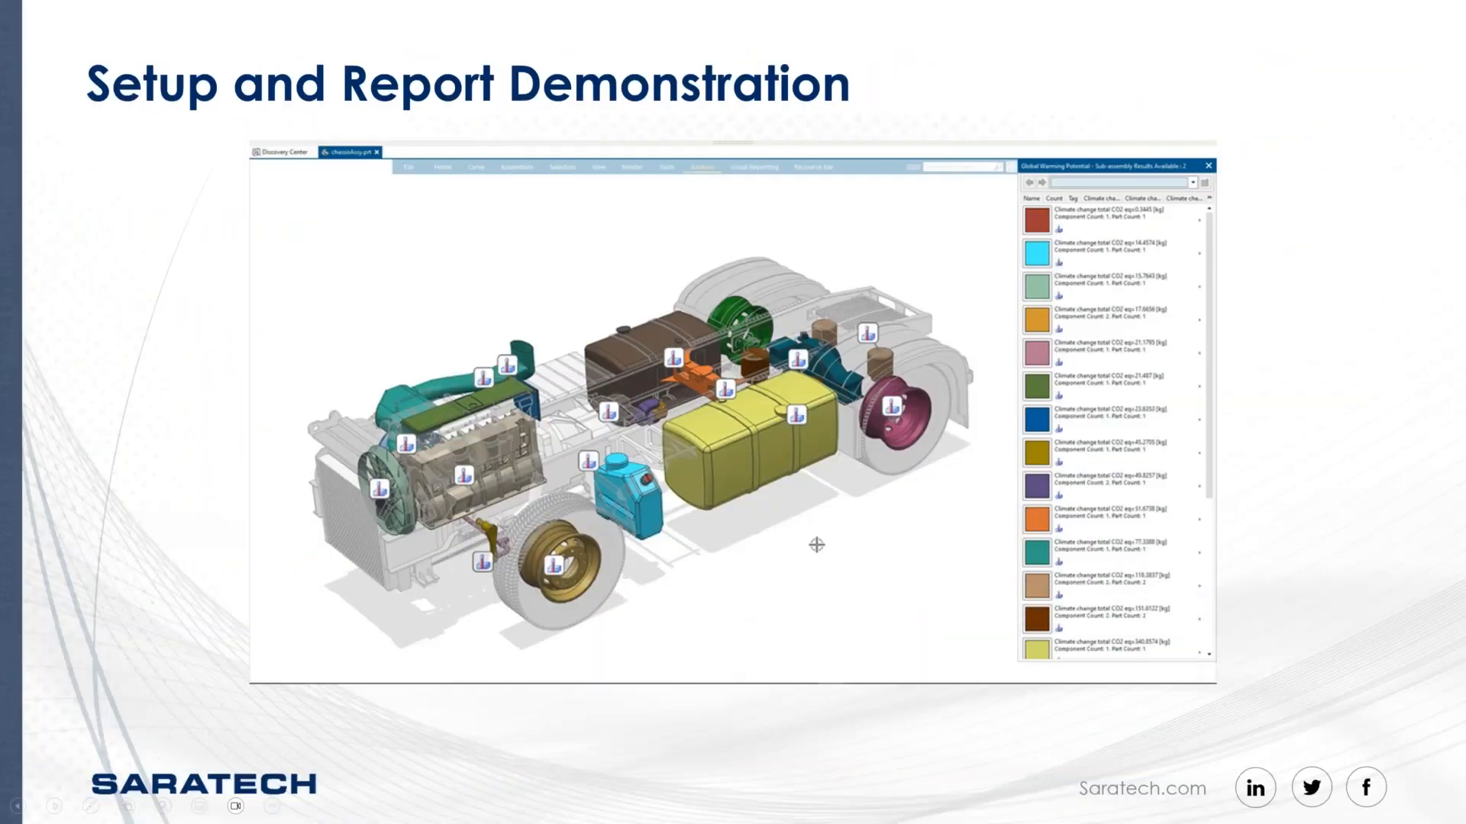
key(Right)
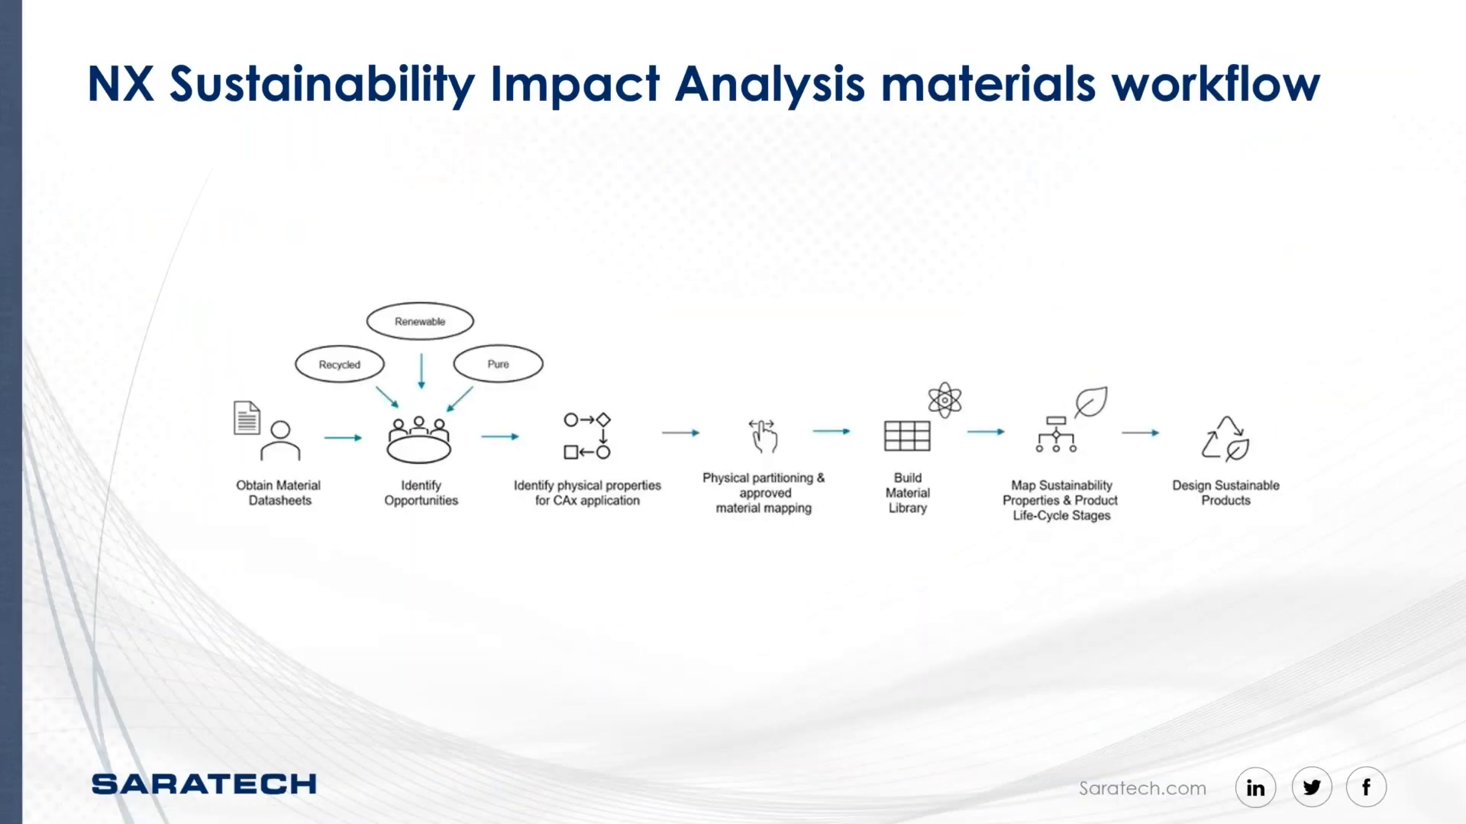
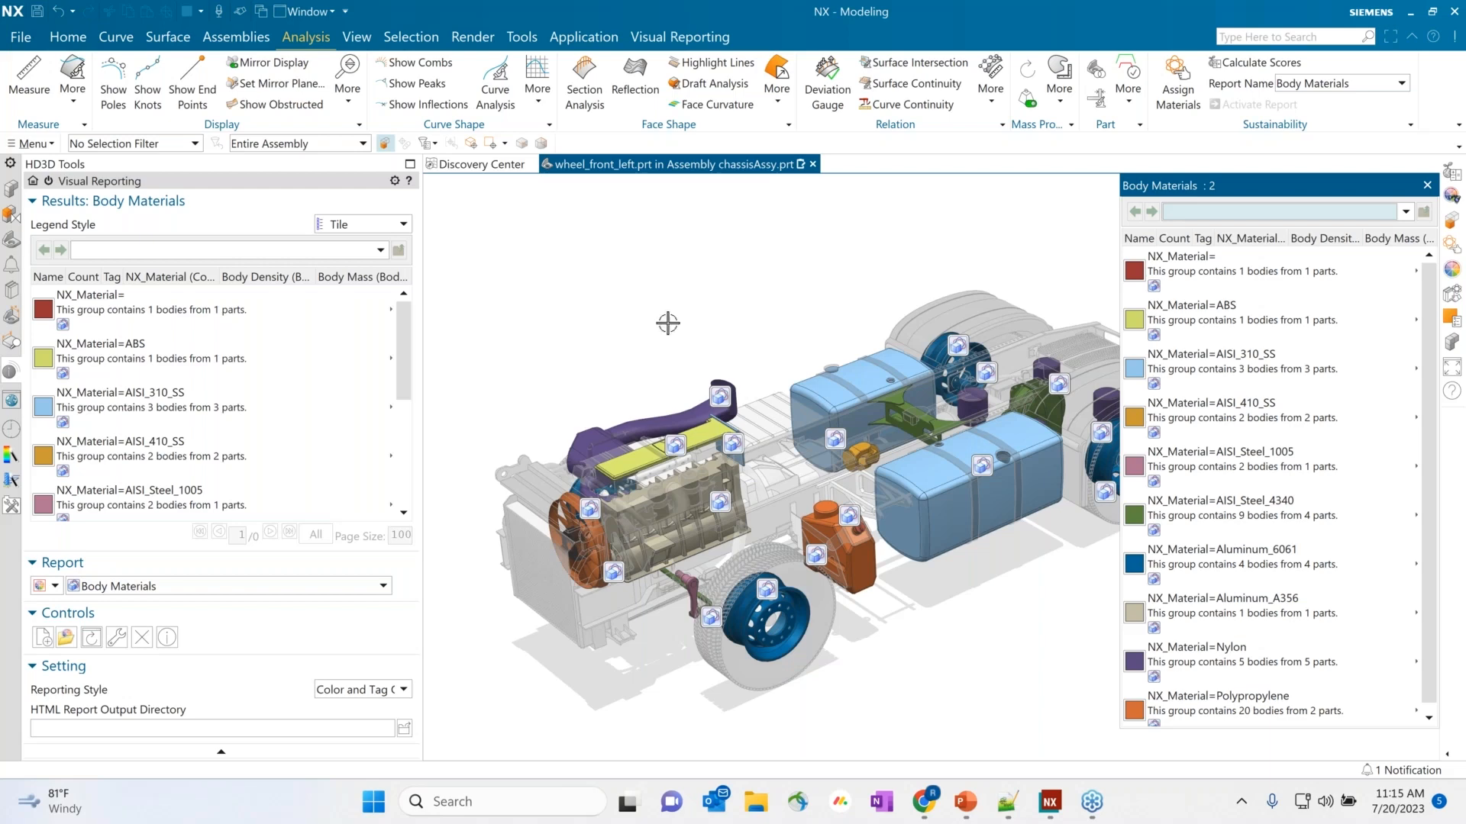
Close the Body Materials results window, make the cylinder head cover the work part, and select its body for material assignment
click(632, 459)
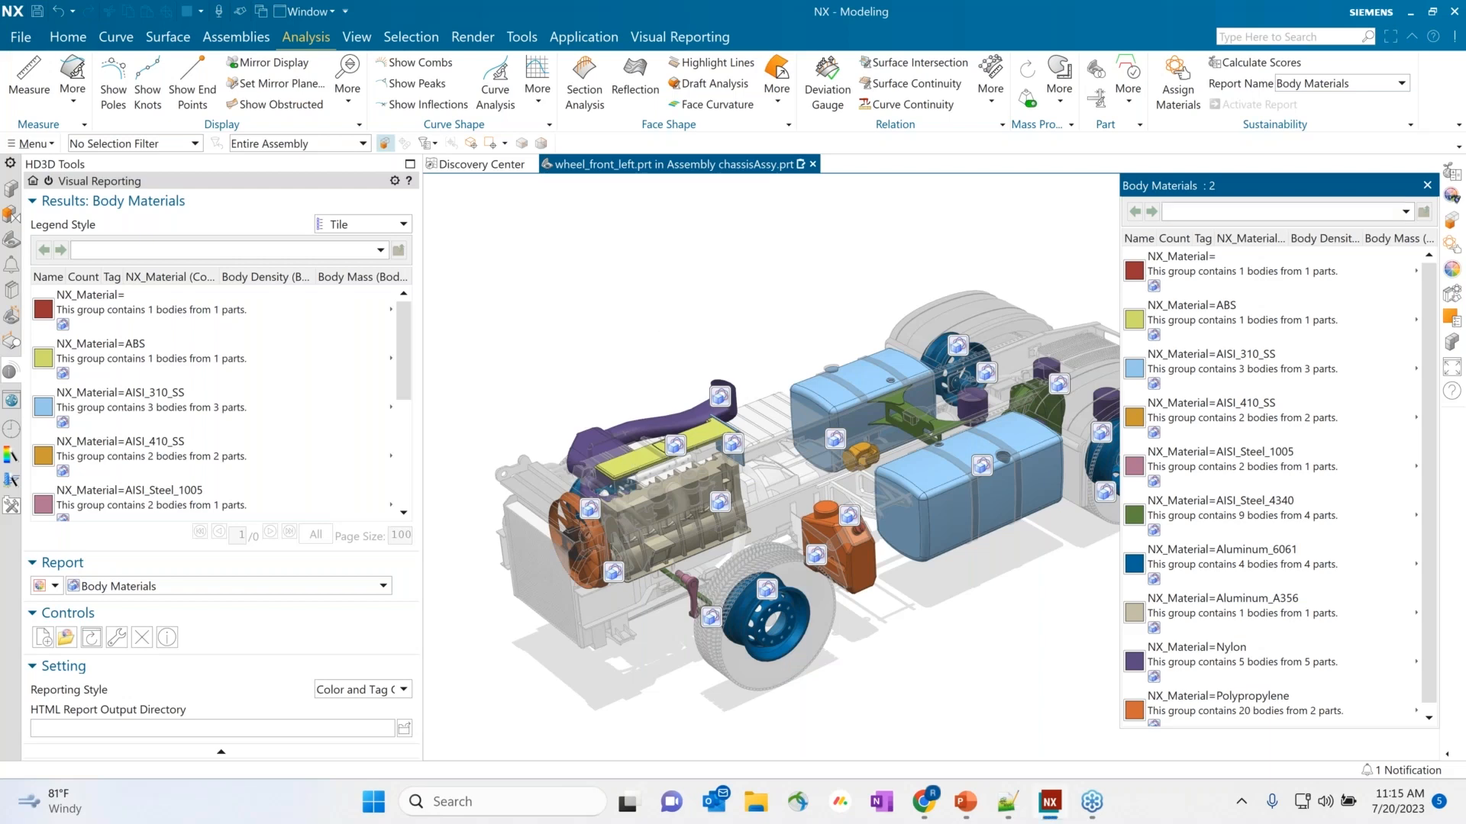
click(1427, 185)
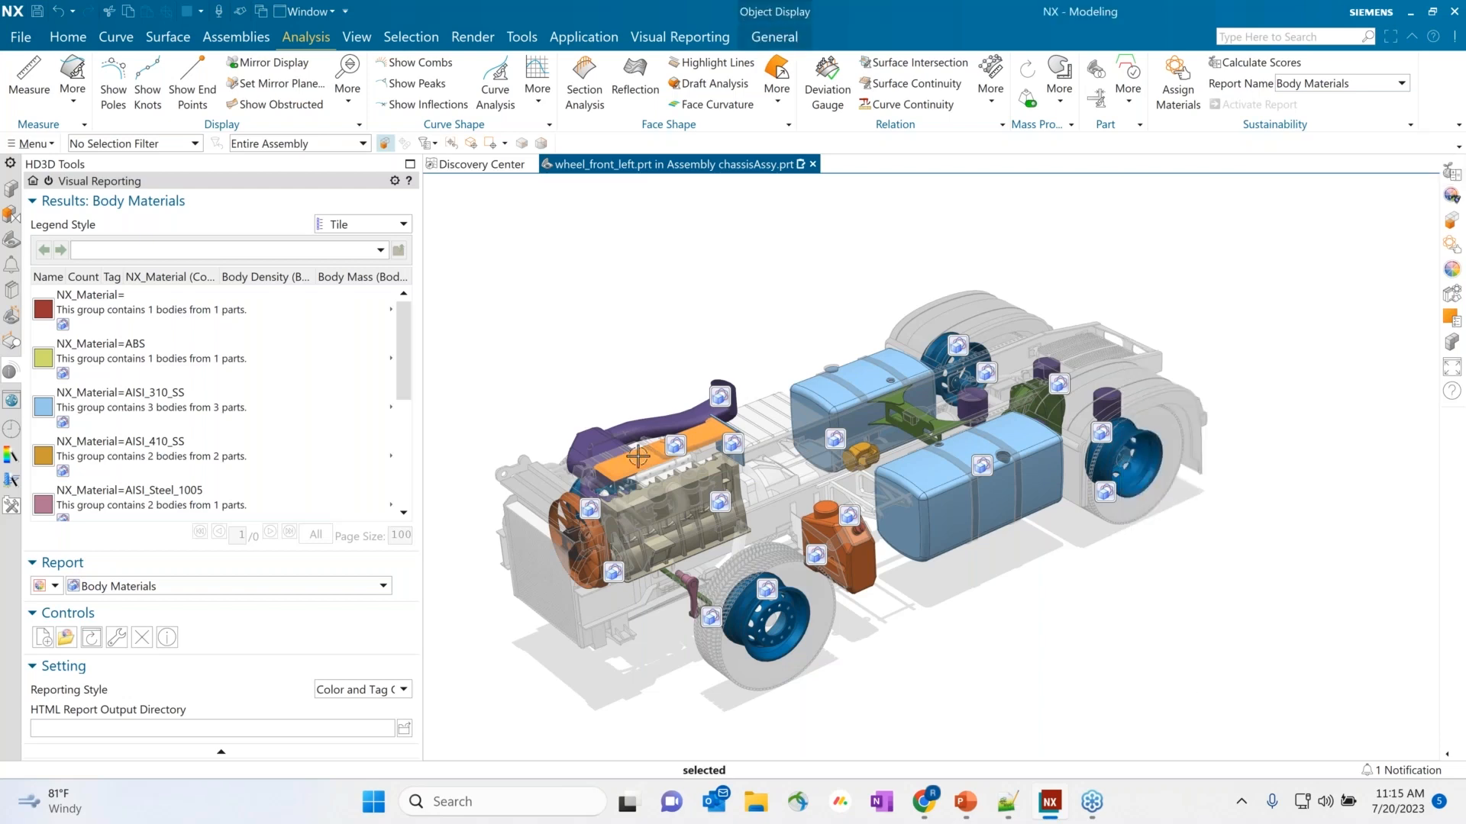
right_click(638, 456)
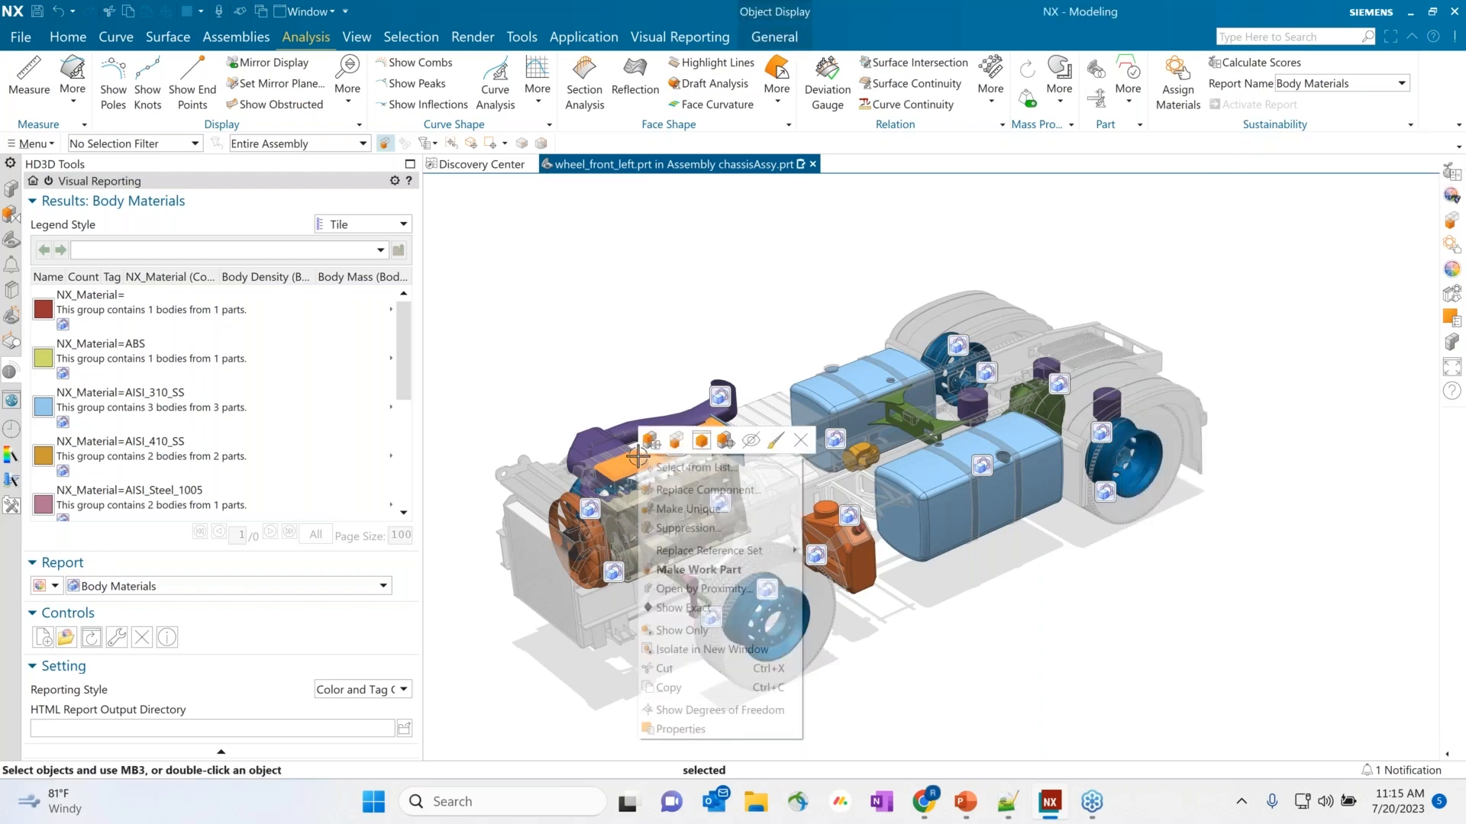
click(695, 573)
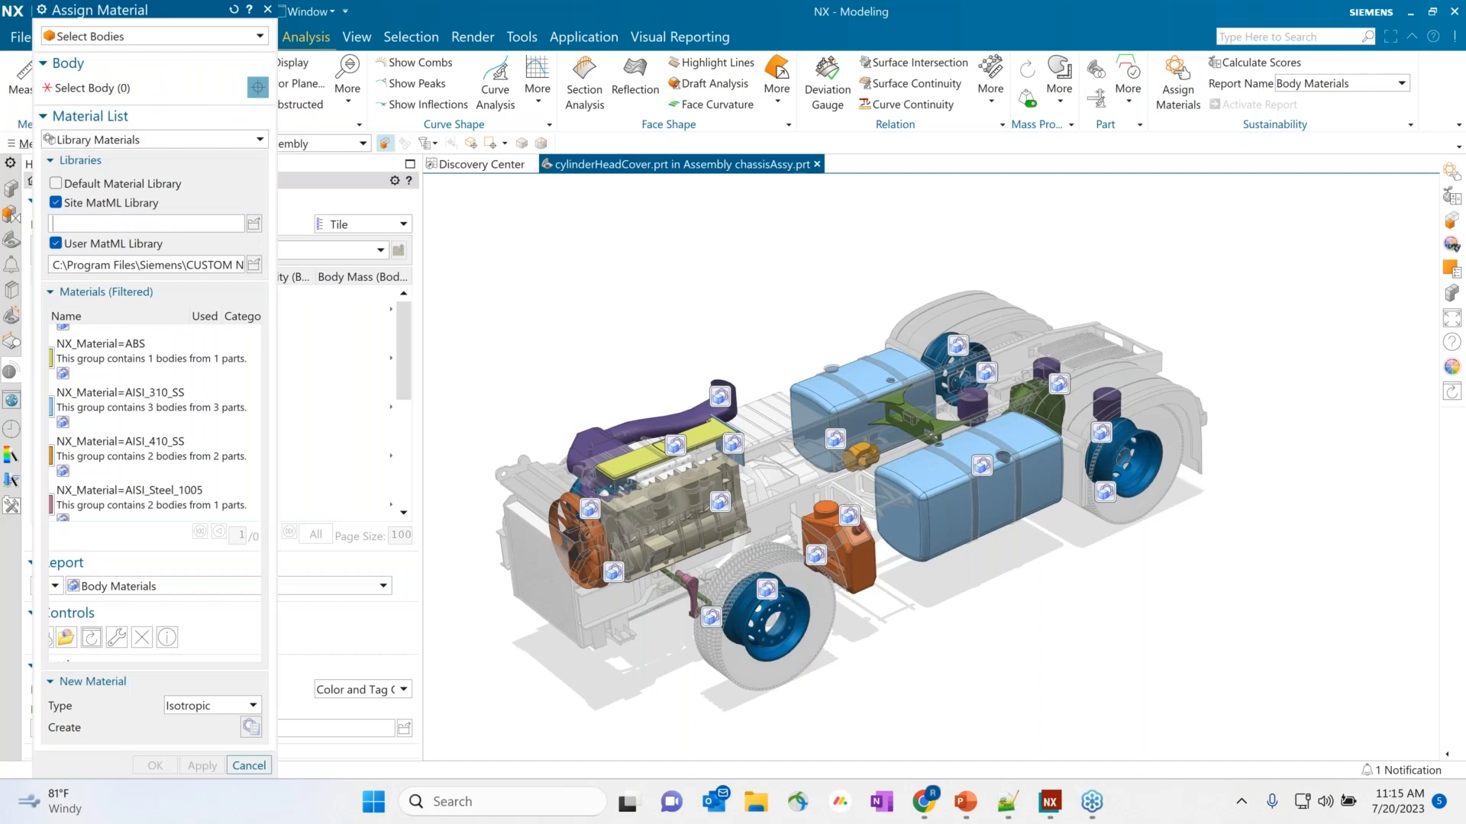
click(636, 463)
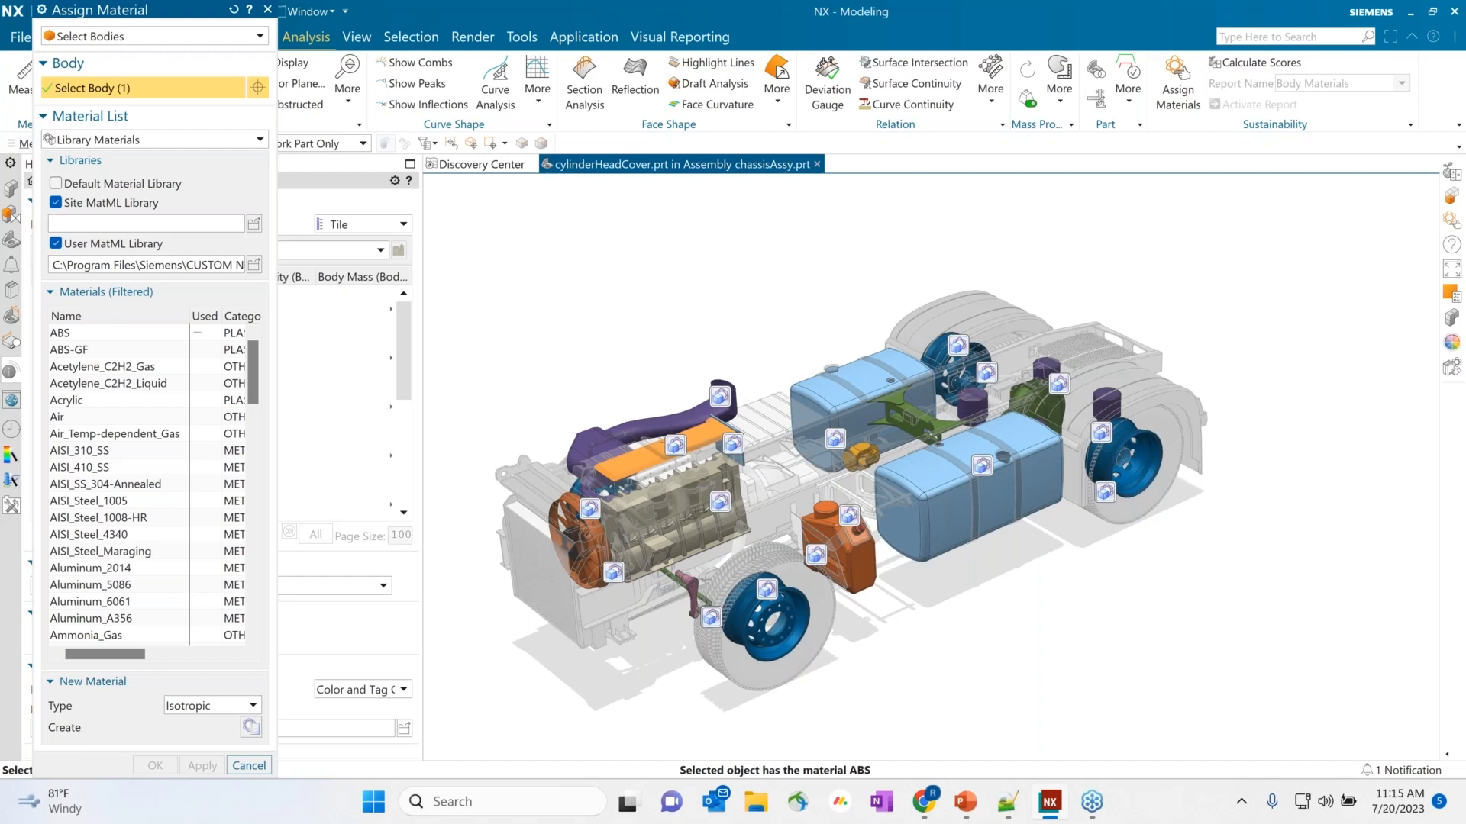
Draft an isotropic material with All Properties shown, named ECOBLEND ABS in category CUSTOM RECYCLED PLASTIC, and close the definition without creating it
click(251, 728)
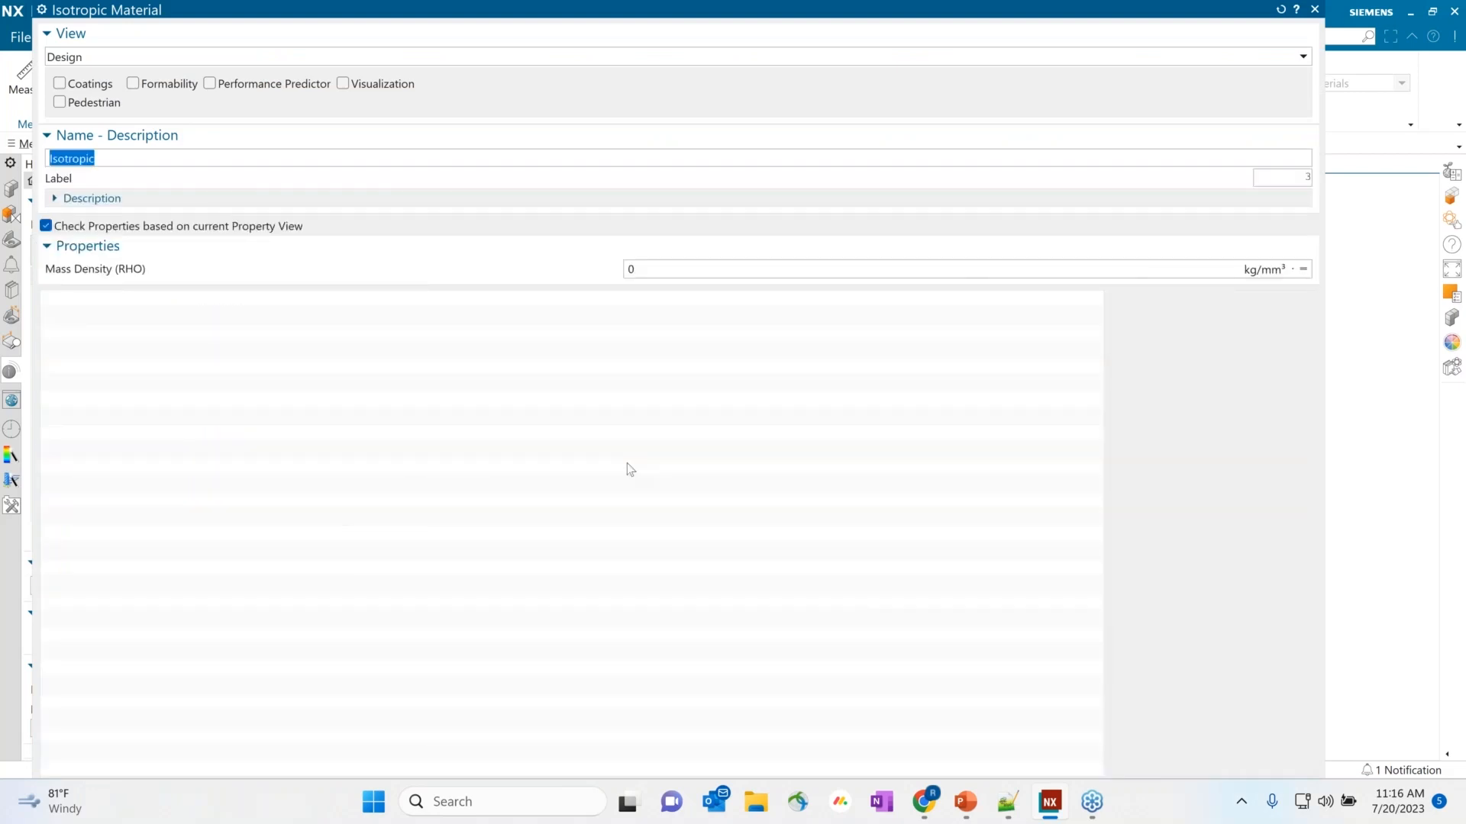
click(105, 57)
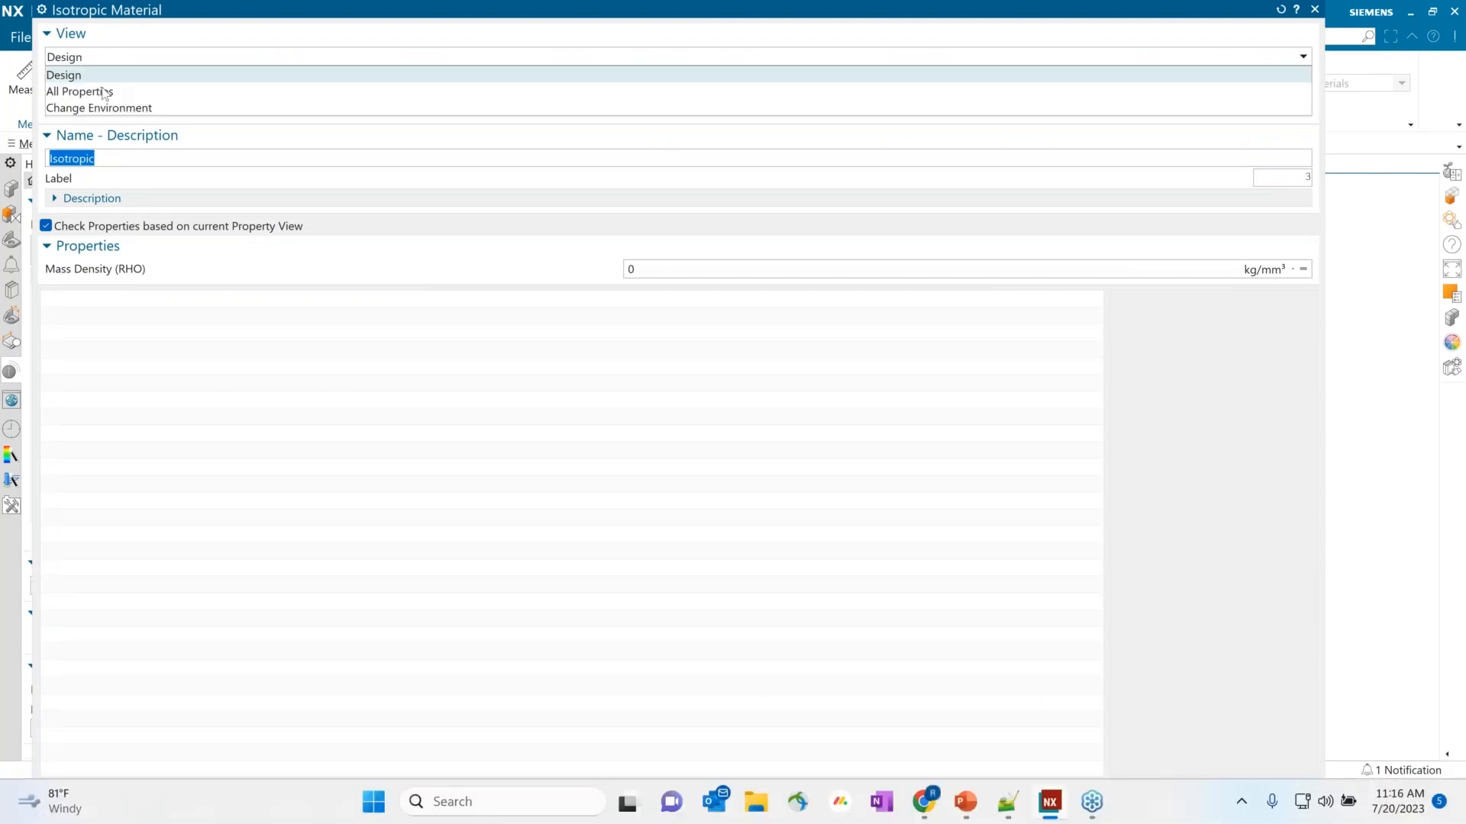
click(104, 94)
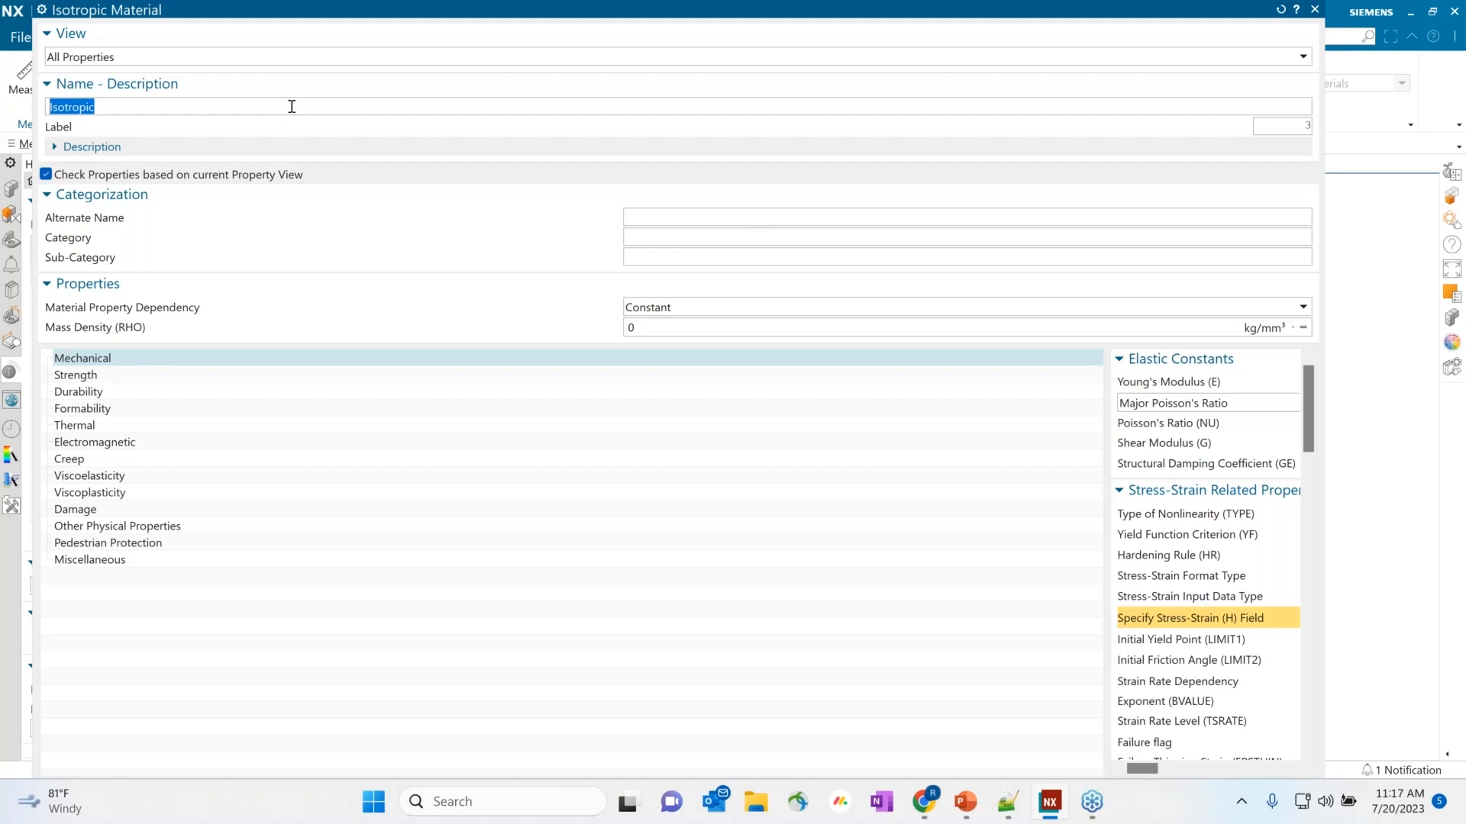
text(ECO)
text(BLEND ABS)
text(CUSTOM RECY)
text(CLED )
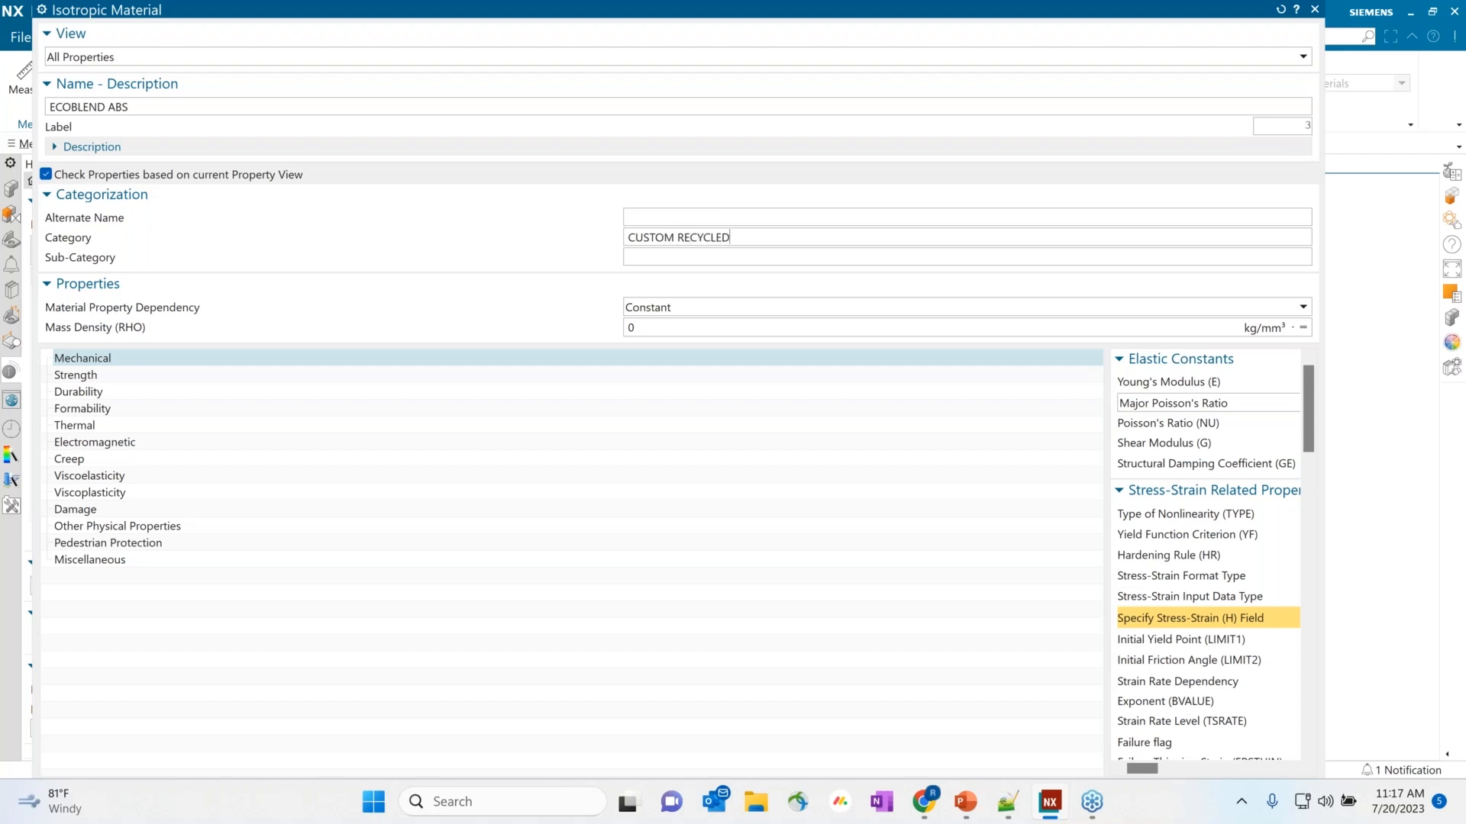
text(PLASTIC)
click(1314, 9)
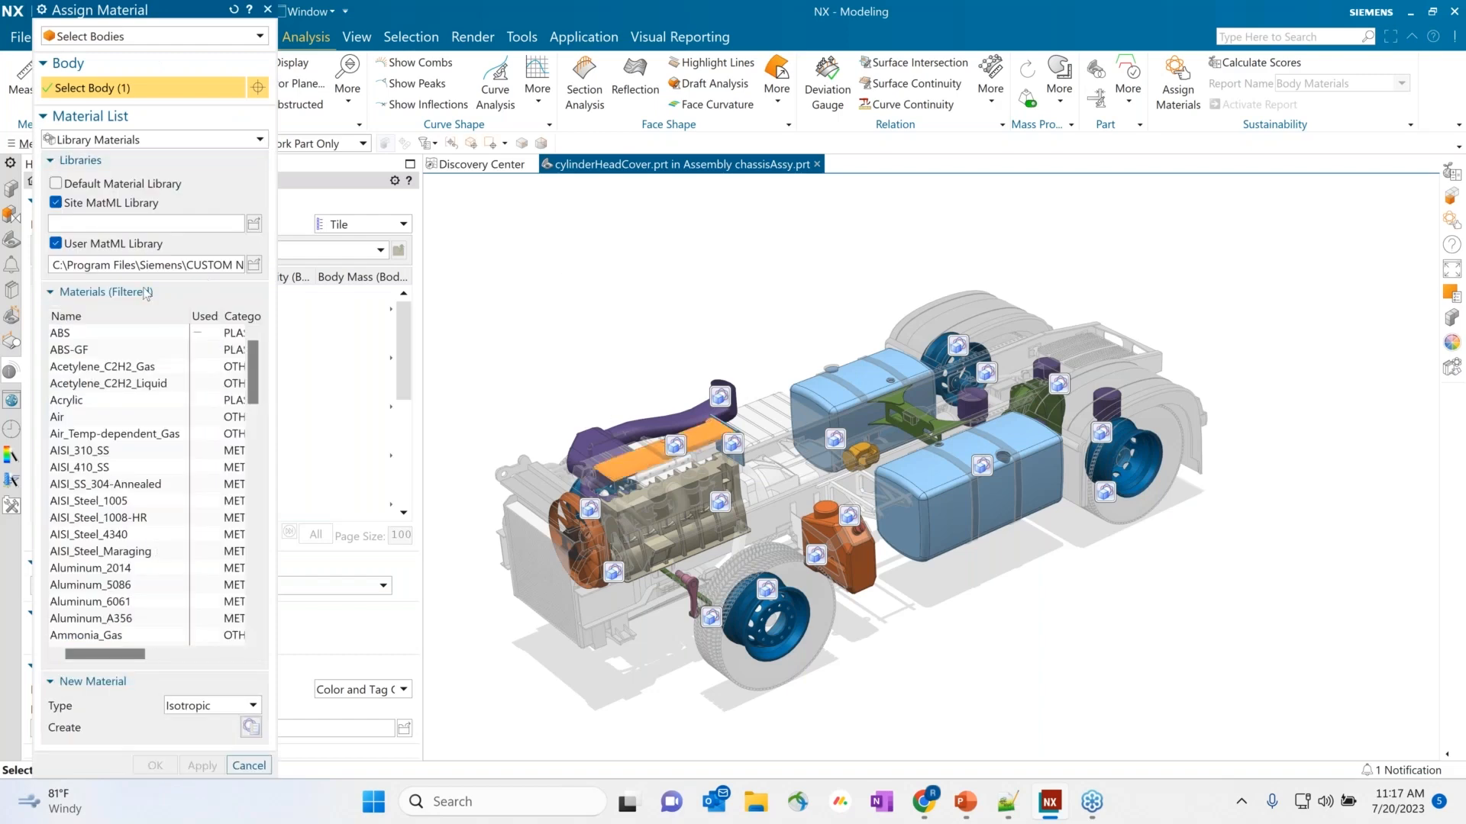
Delete the material list filter and assign the custom library material ECOBLEND ABS to the cylinder head cover body
right_click(208, 329)
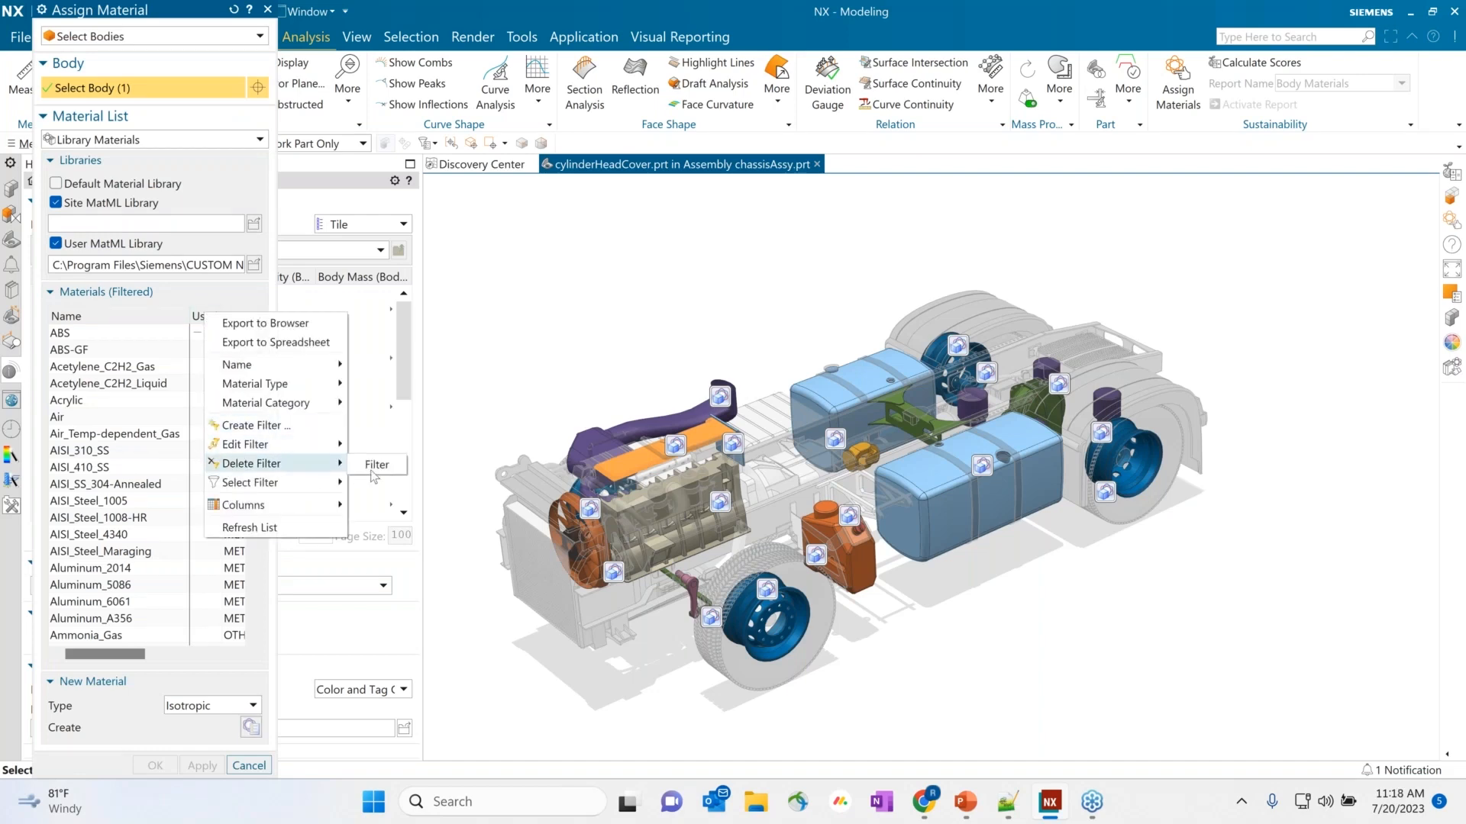
click(374, 469)
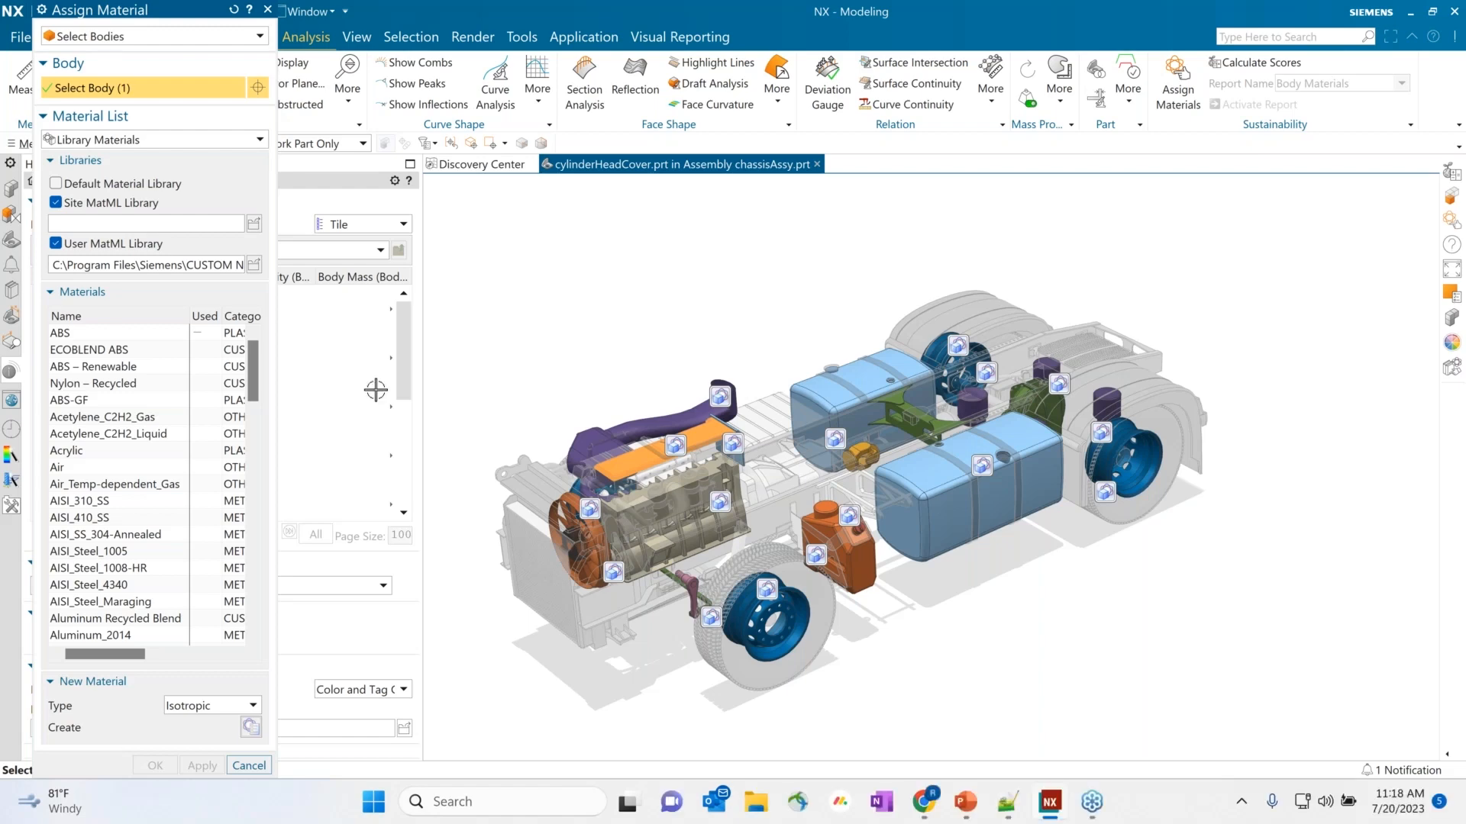
click(126, 354)
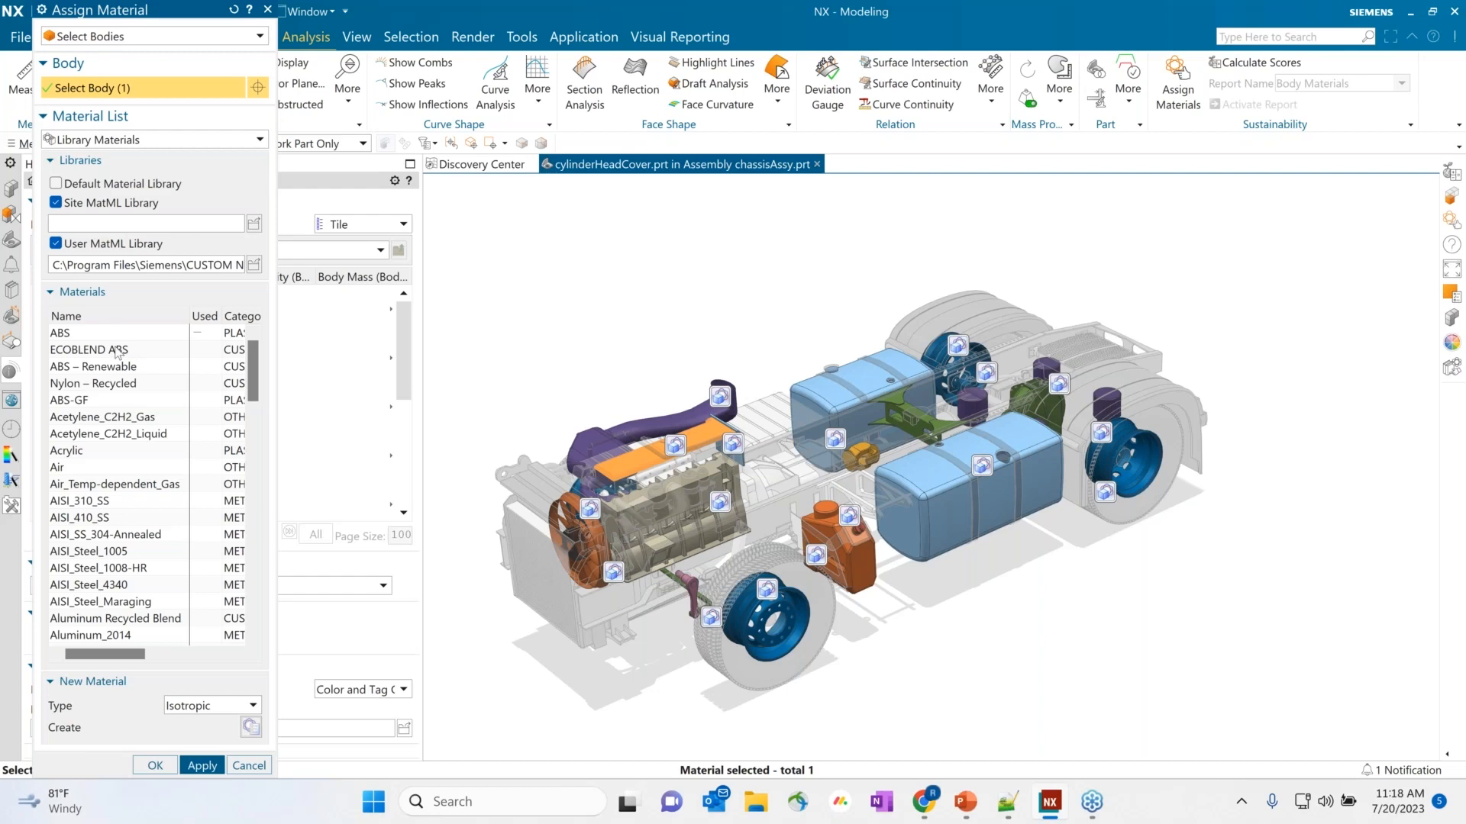
click(118, 353)
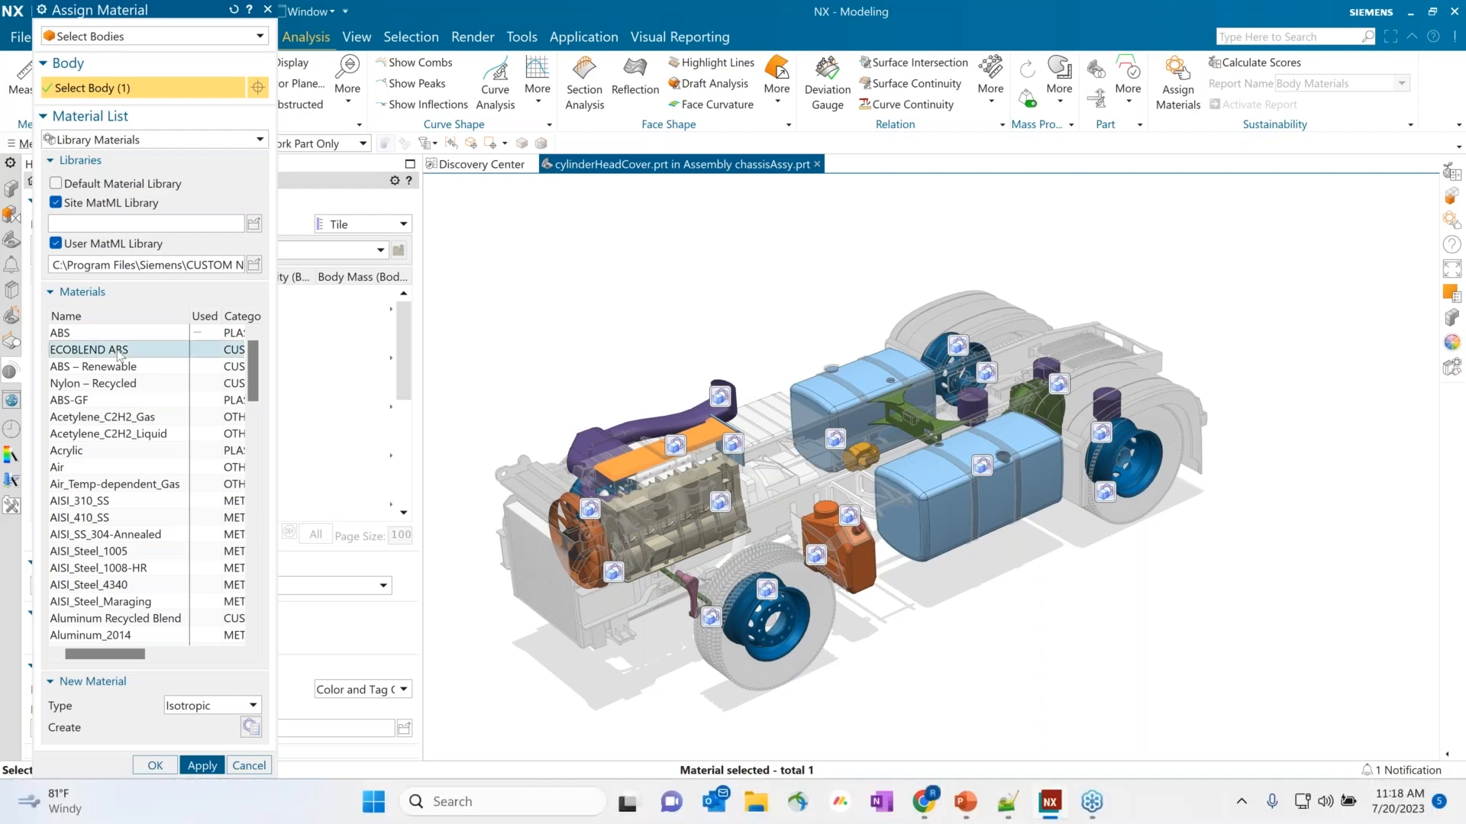
click(118, 353)
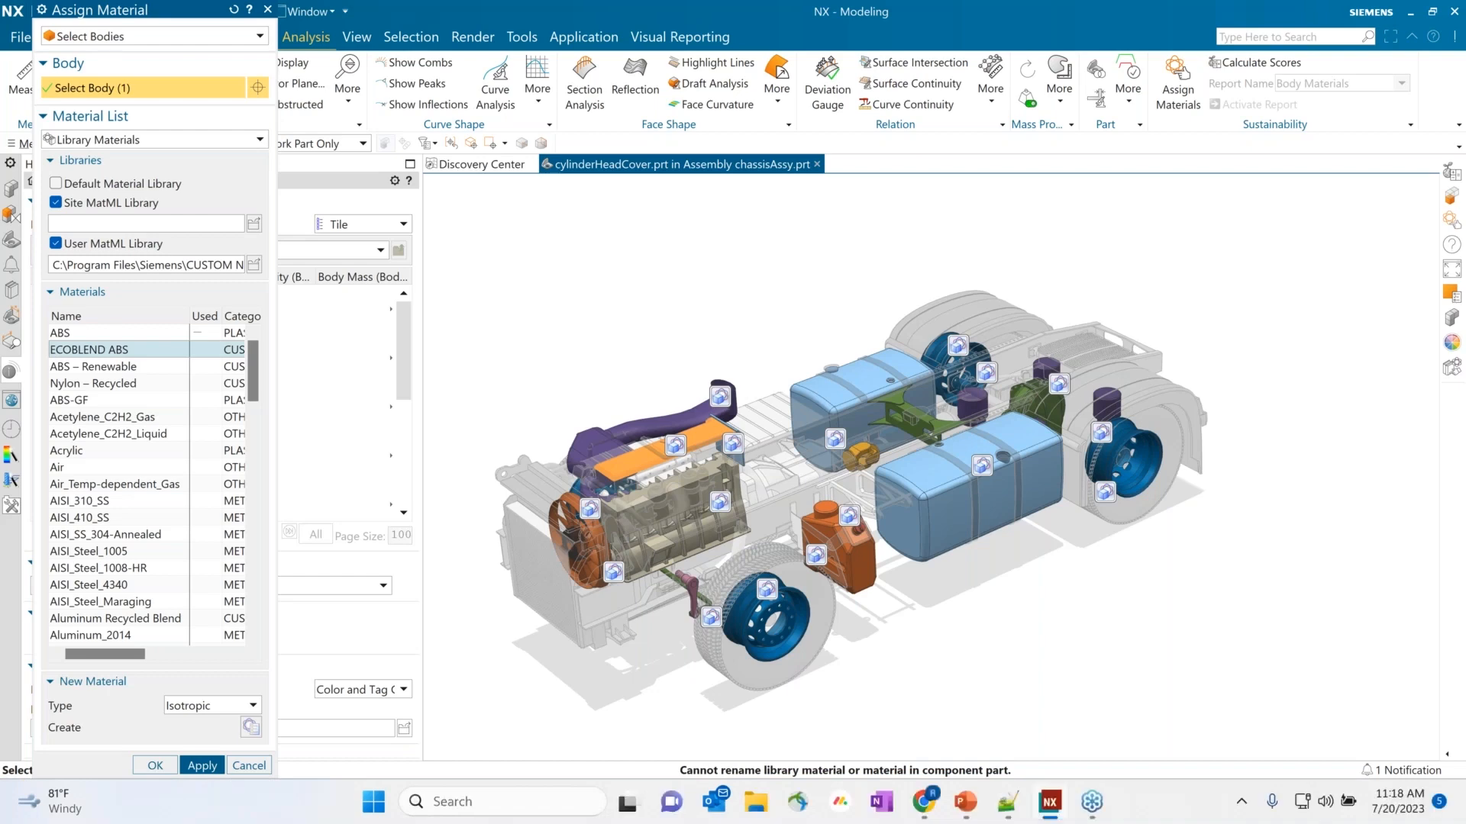
key(Return)
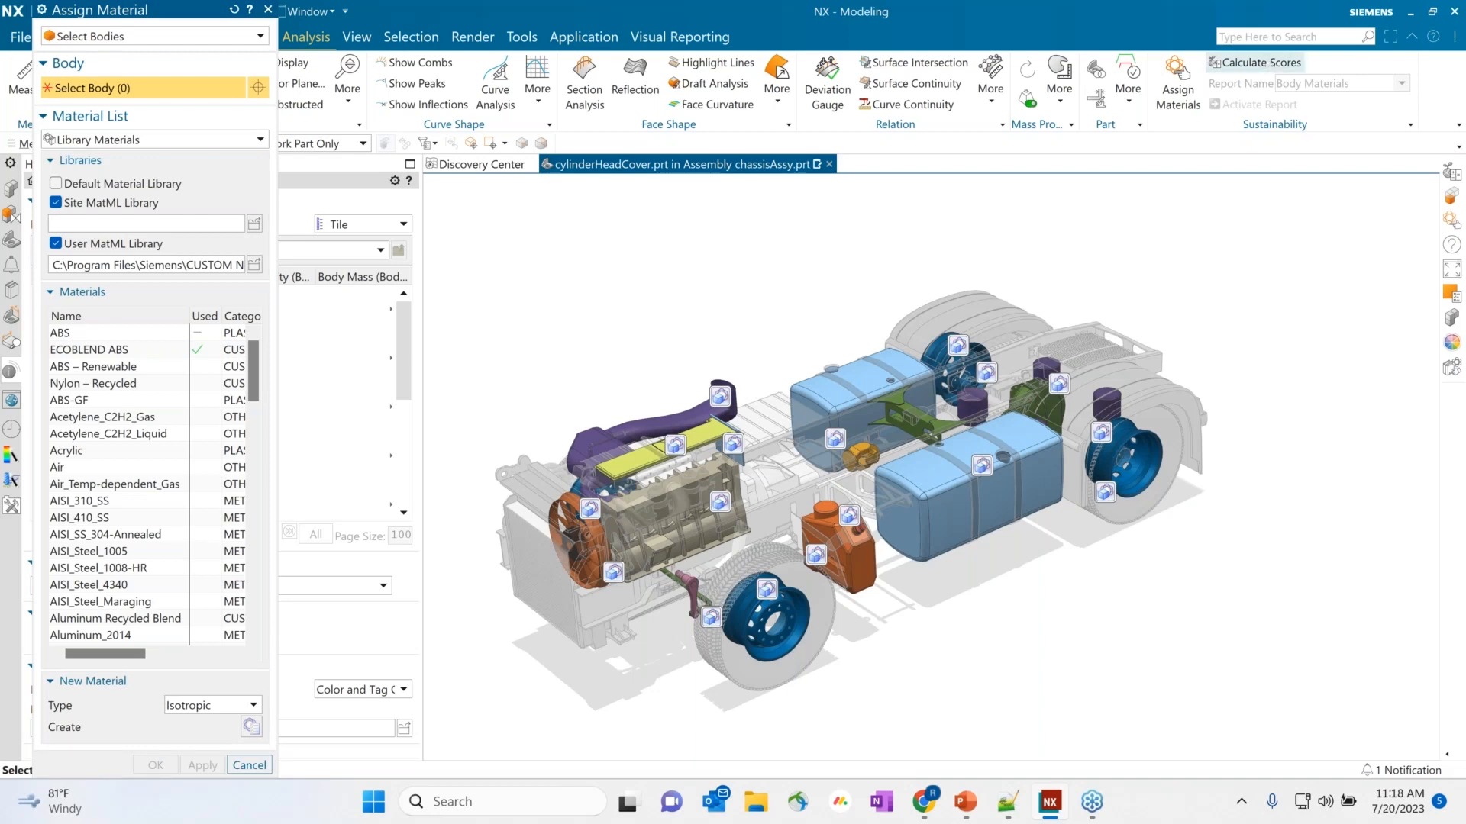
Calculate the cylinder head cover's sustainability scores, review the assigned, recycled and renewable material results, and close the report window
click(1255, 62)
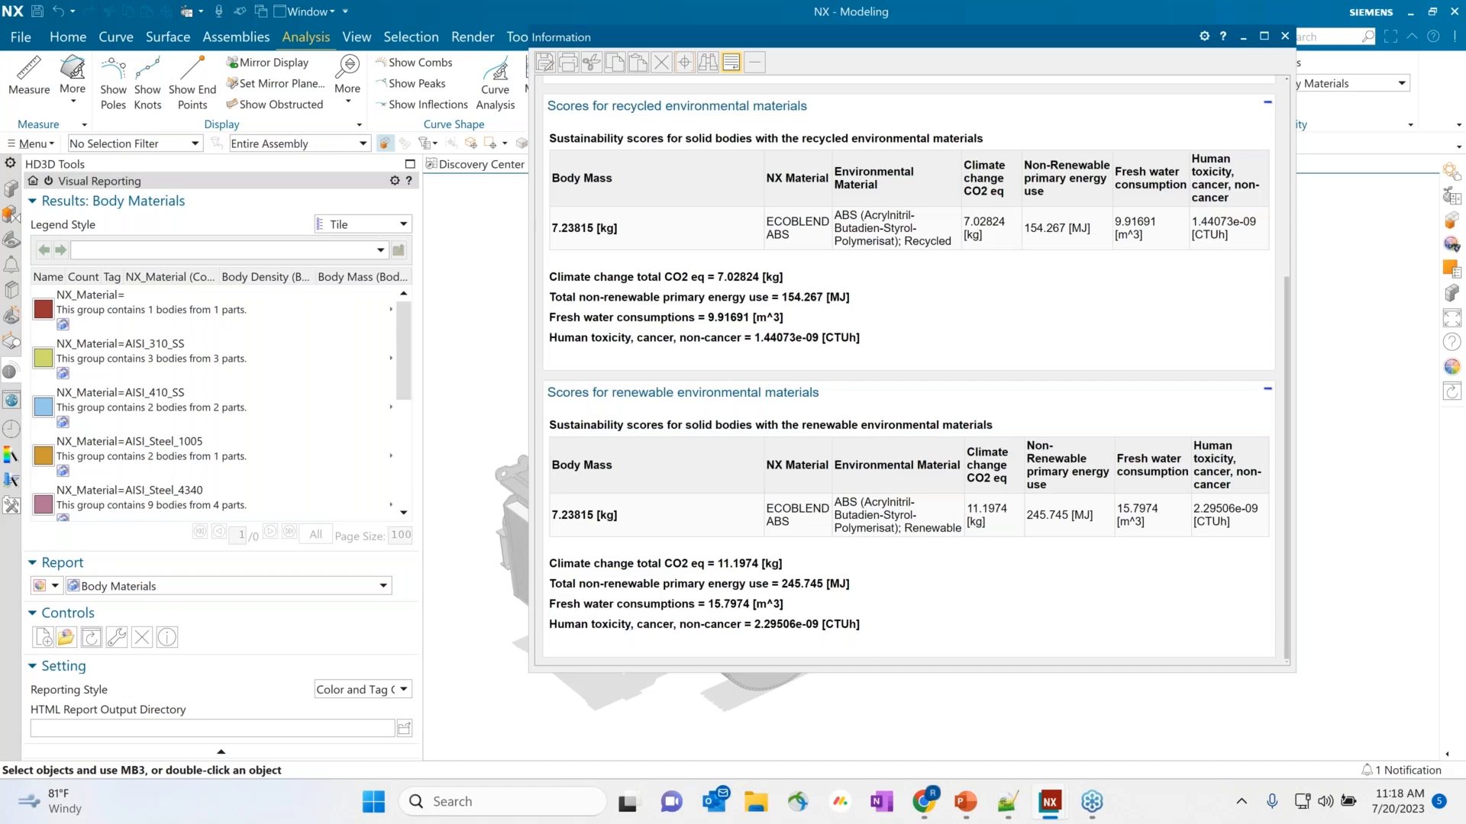
scroll(908, 374, up, 5)
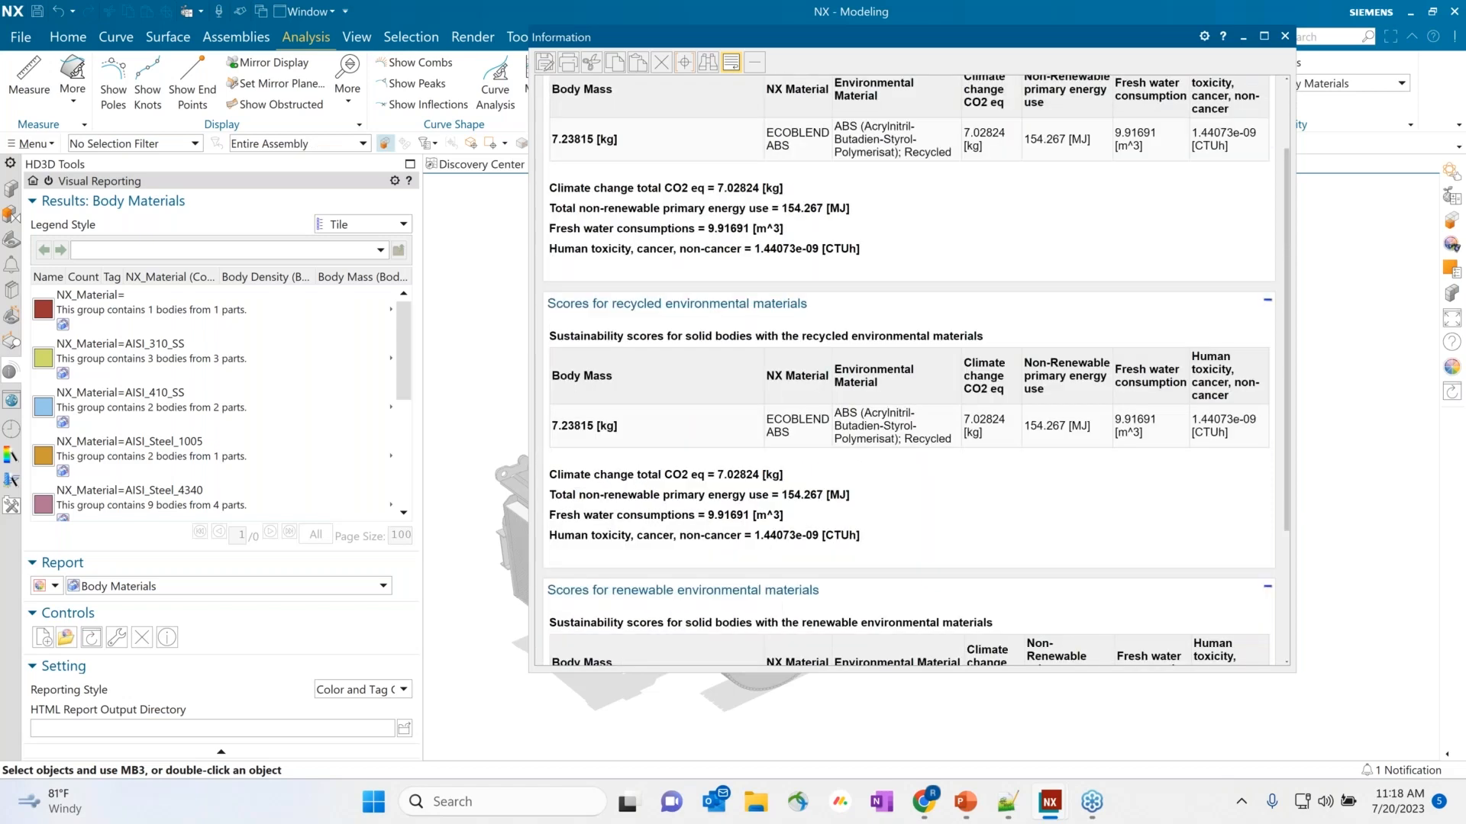
scroll(908, 374, up, 3)
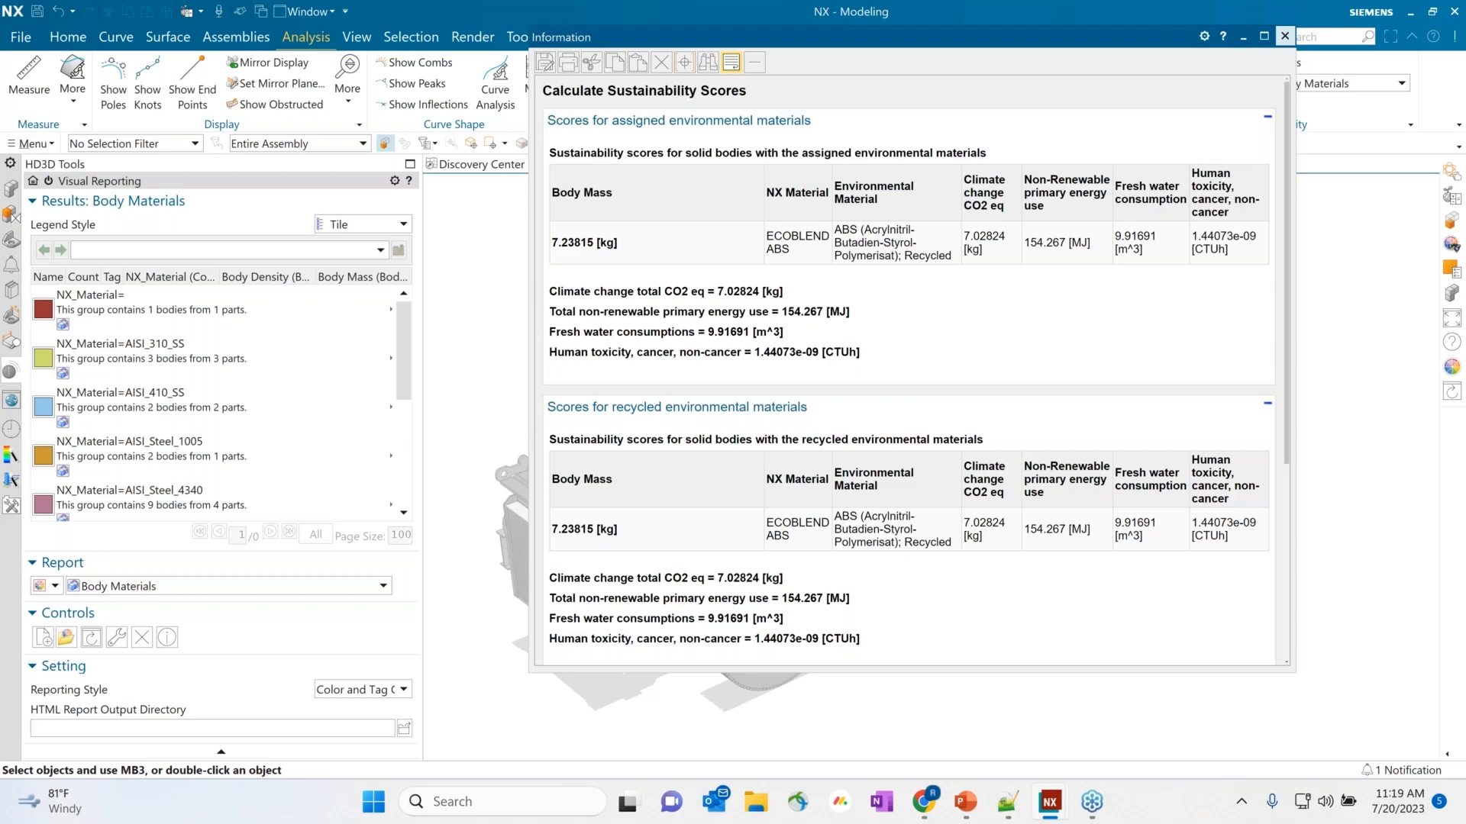
click(1284, 36)
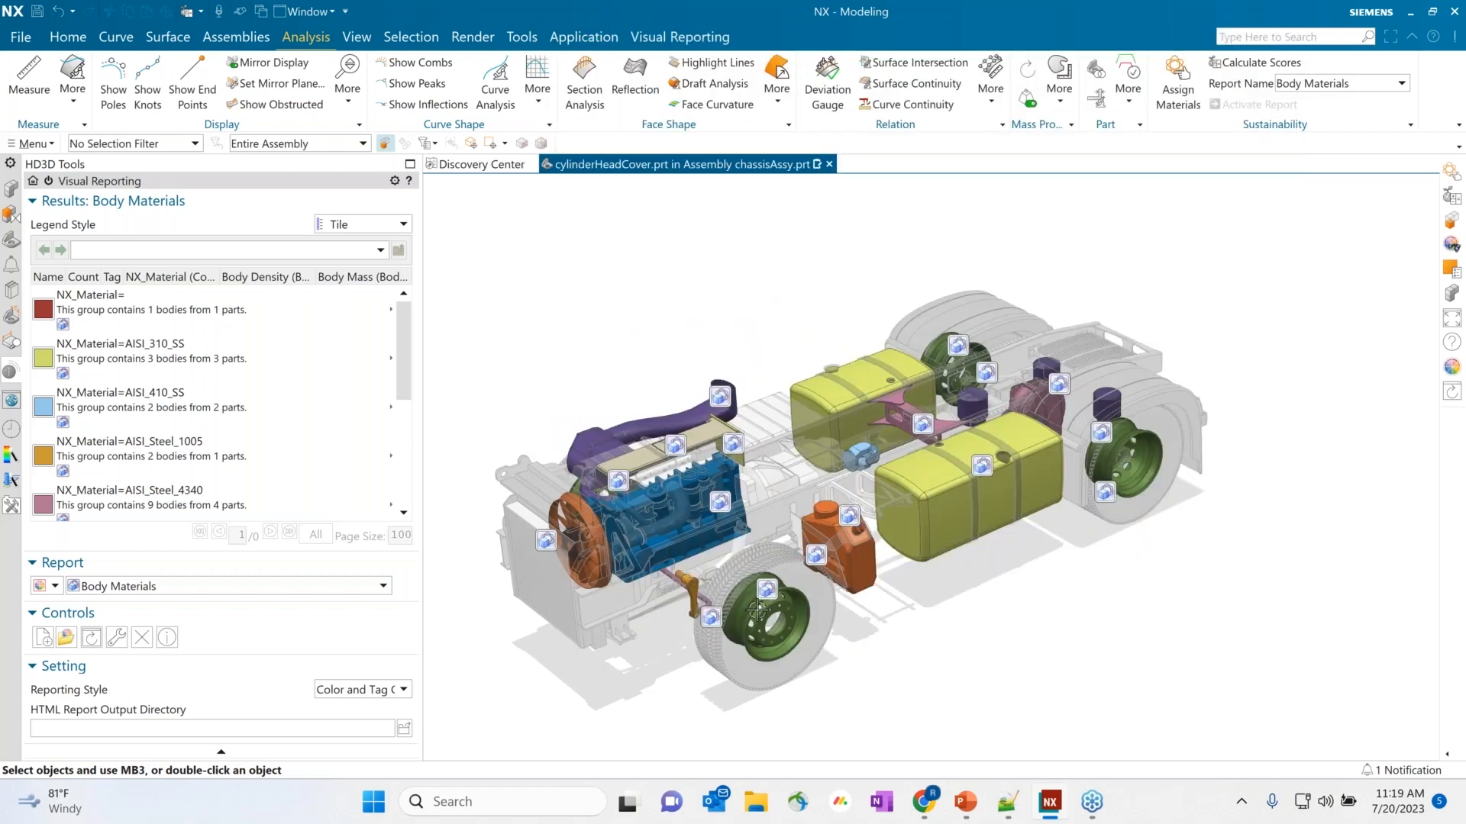
Switch to the PowerPoint slide show and advance to the Product lifecycle stages for sustainability slide
mouse_move(969, 799)
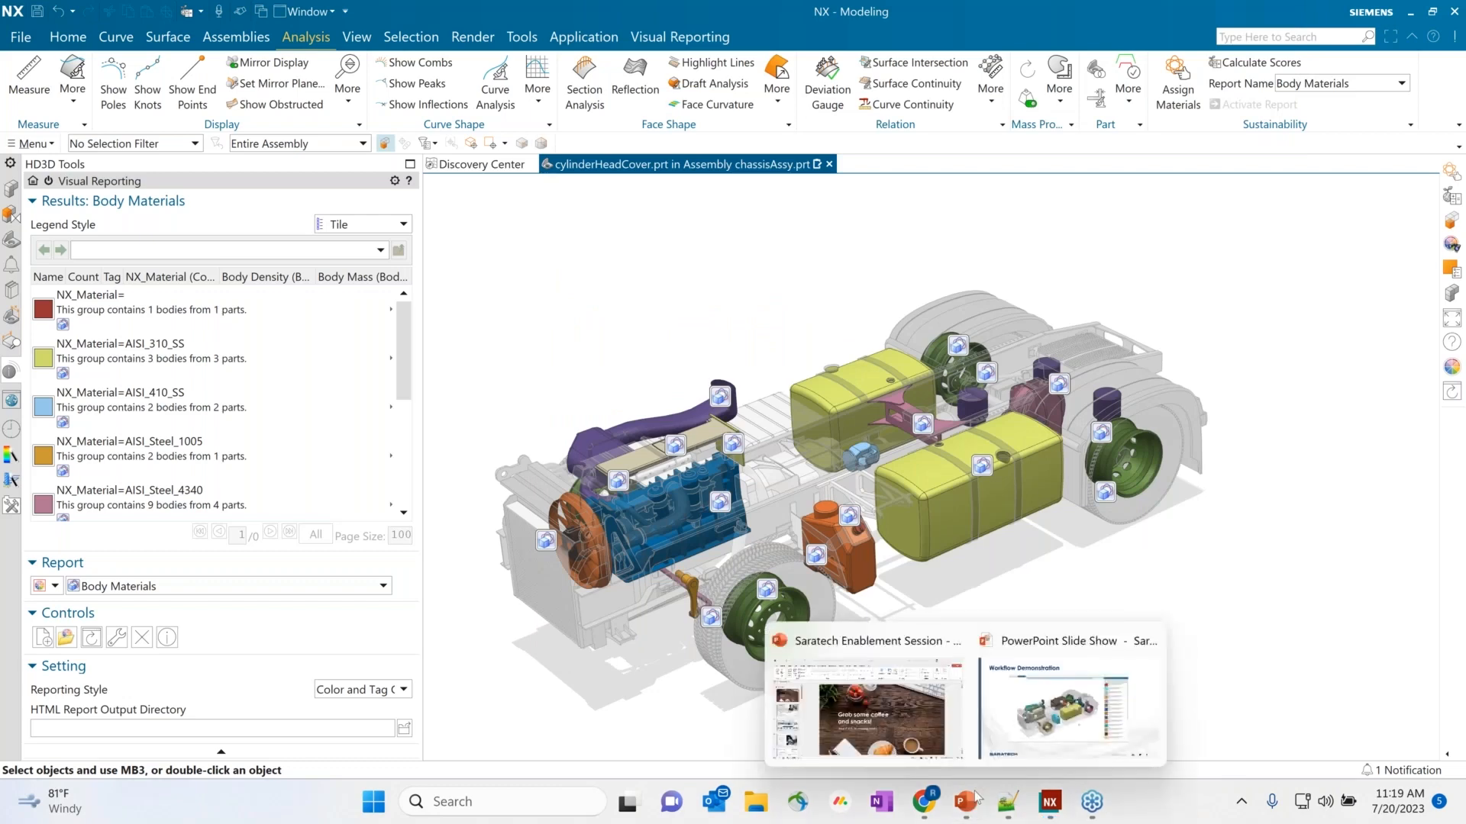
click(1069, 702)
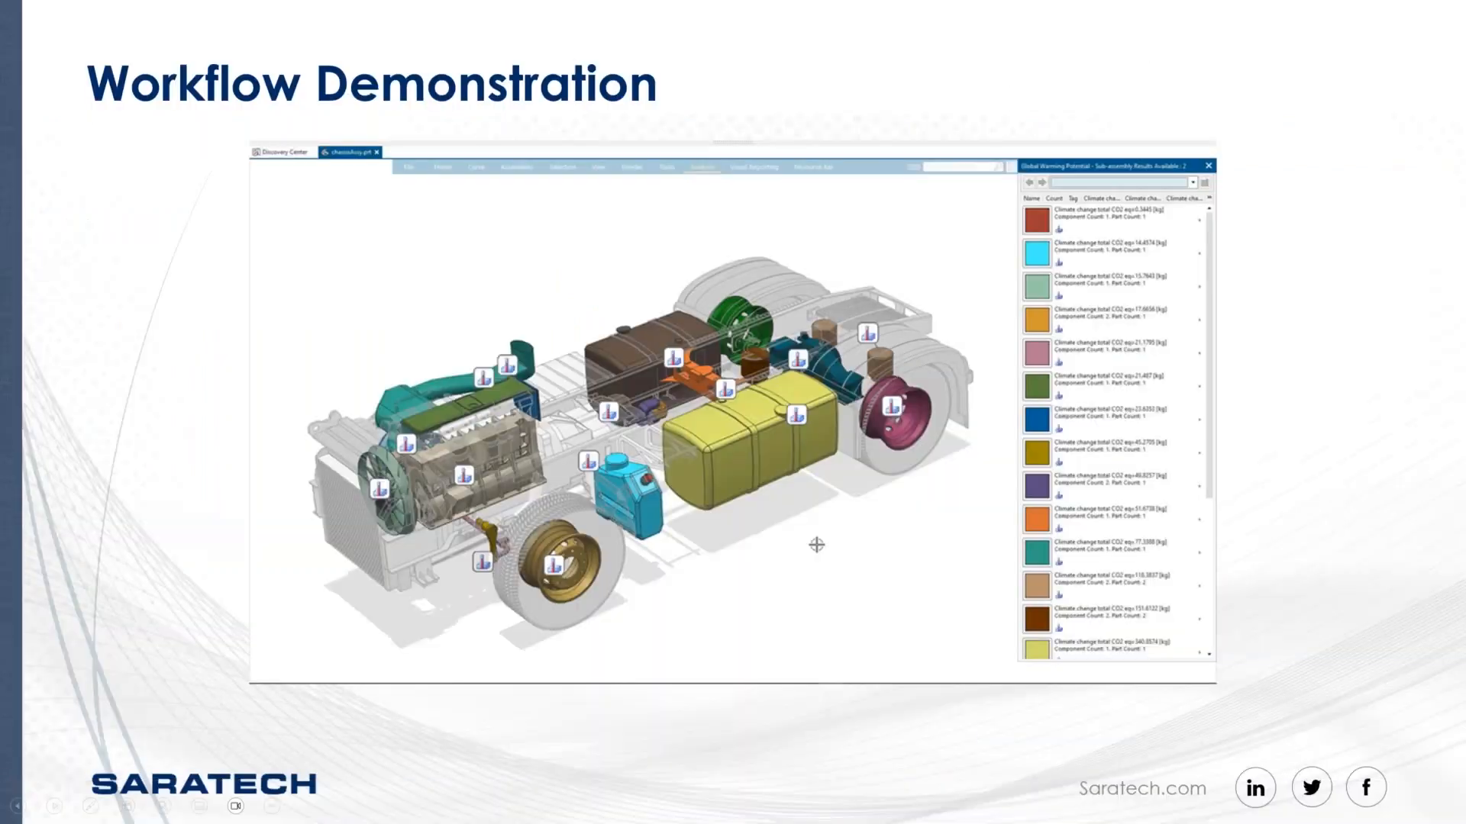
key(Right)
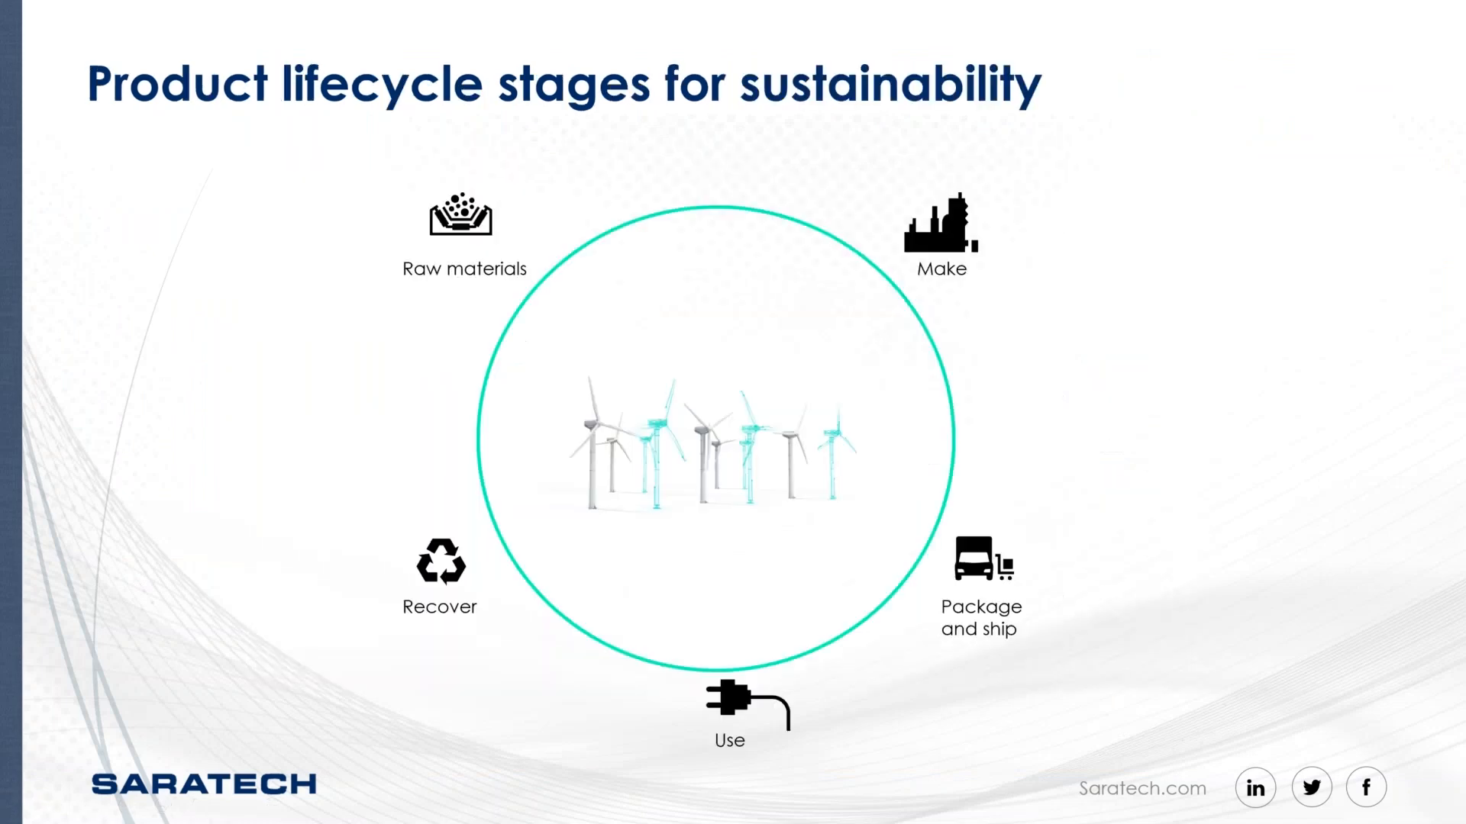